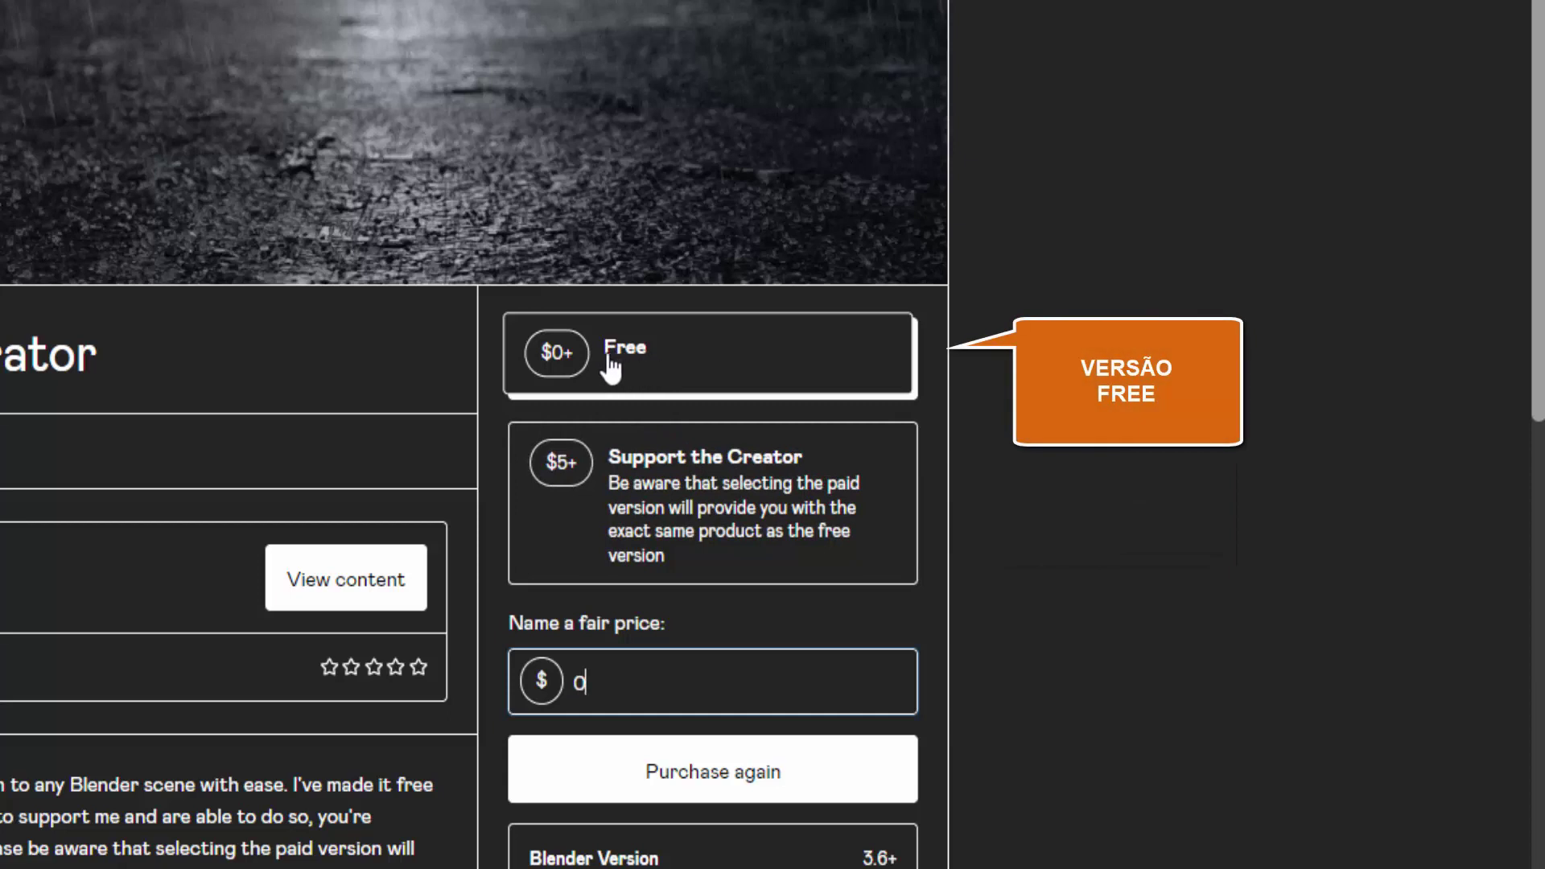
Step: Set the price field to 0, then switch to the jepe.gumroad.com creator profile page
double_click(604, 679)
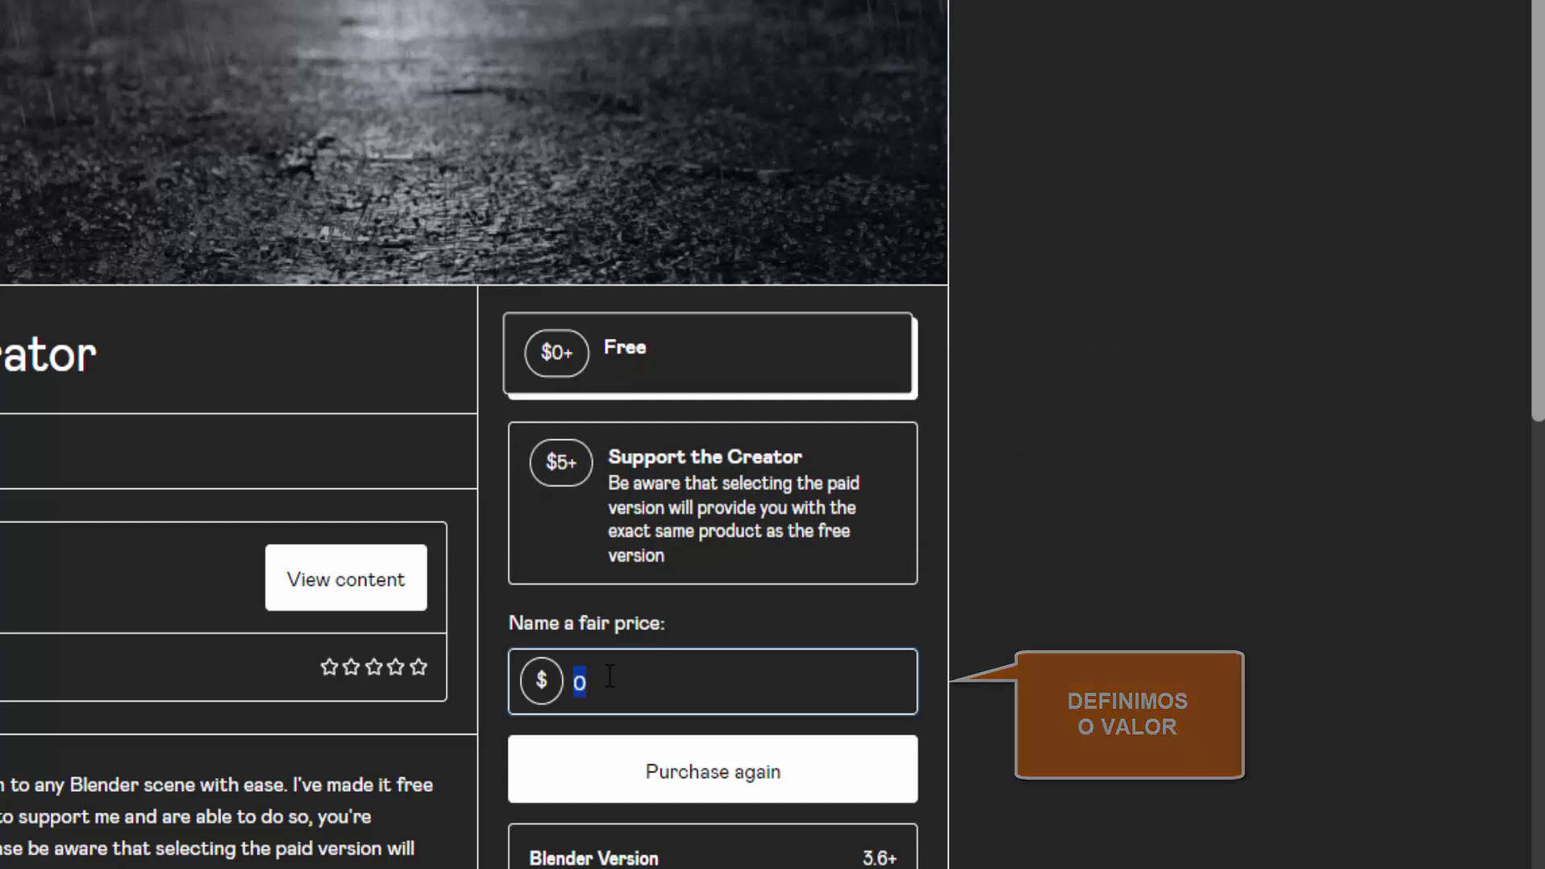
text(0)
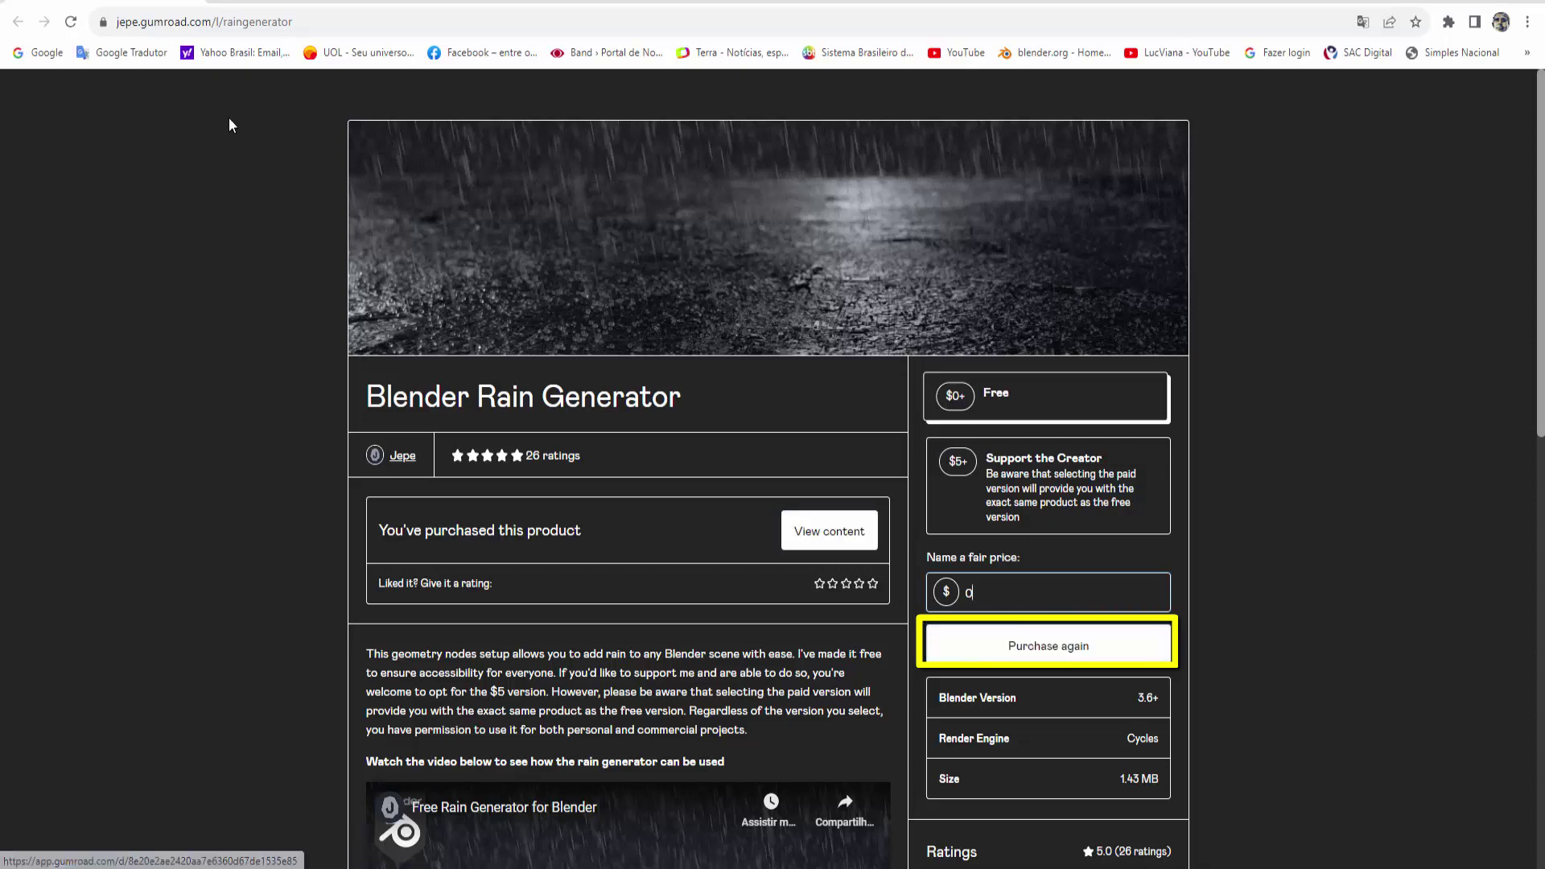
click(259, 5)
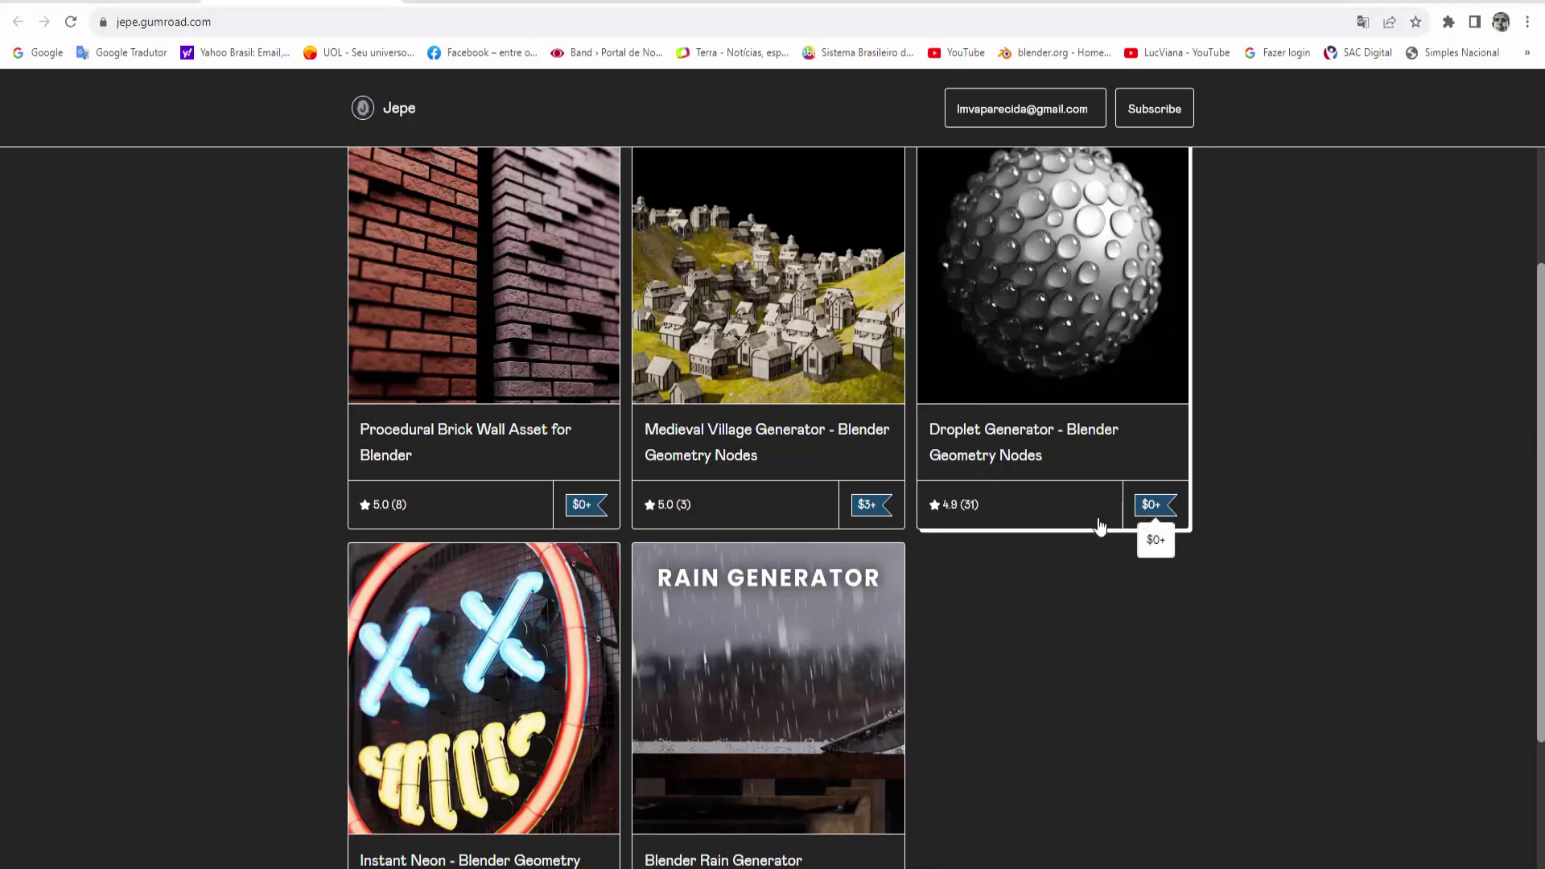
Step: Scroll through the creator's grid of Blender products
scroll(806, 689, down, 1)
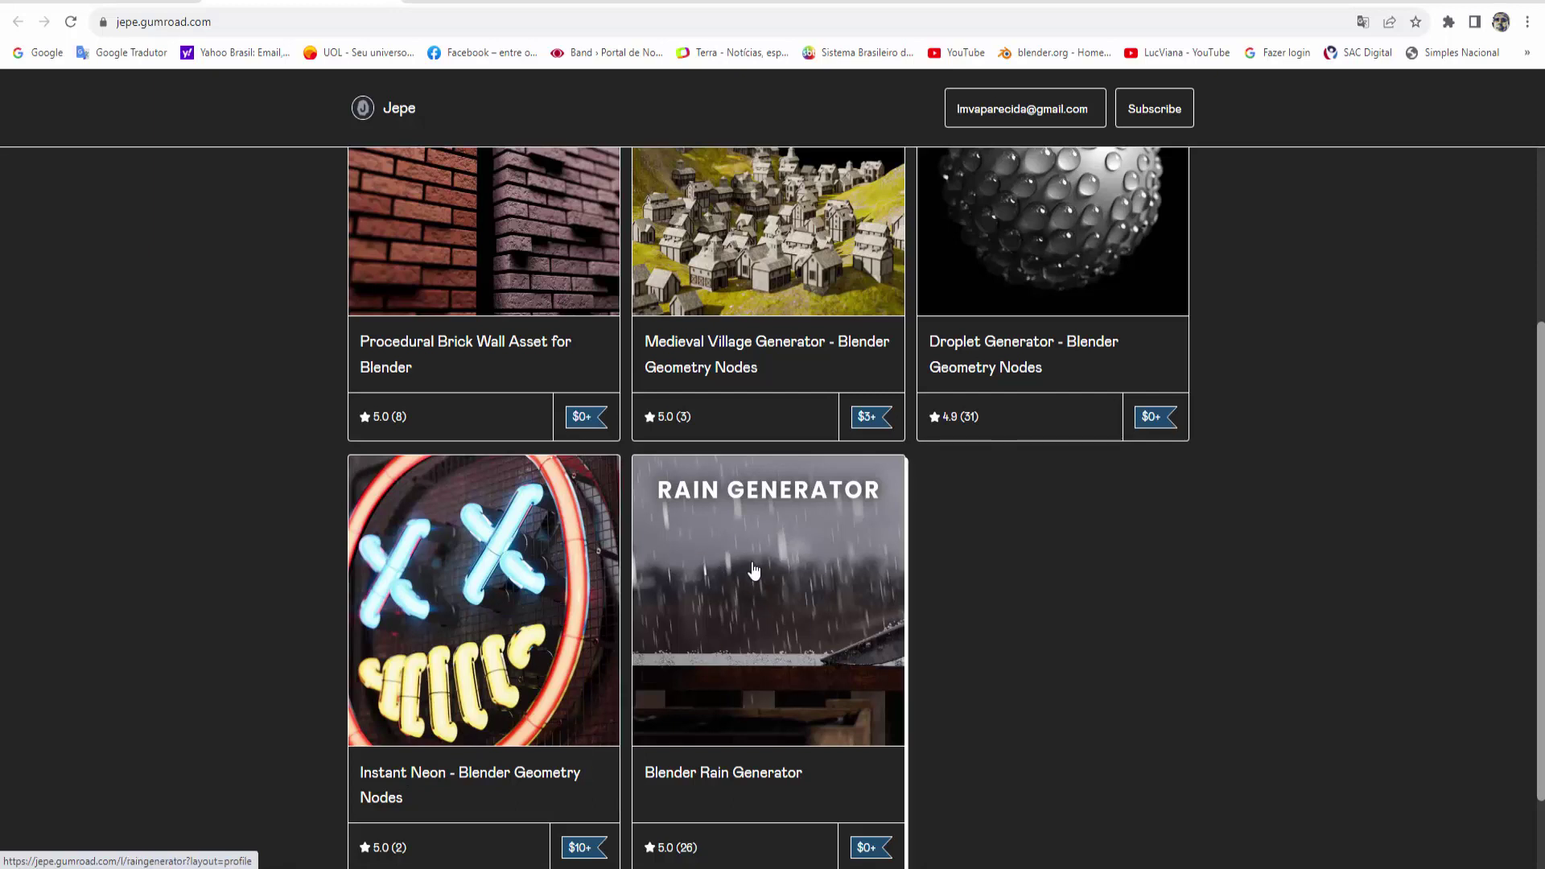
scroll(754, 571, down, 2)
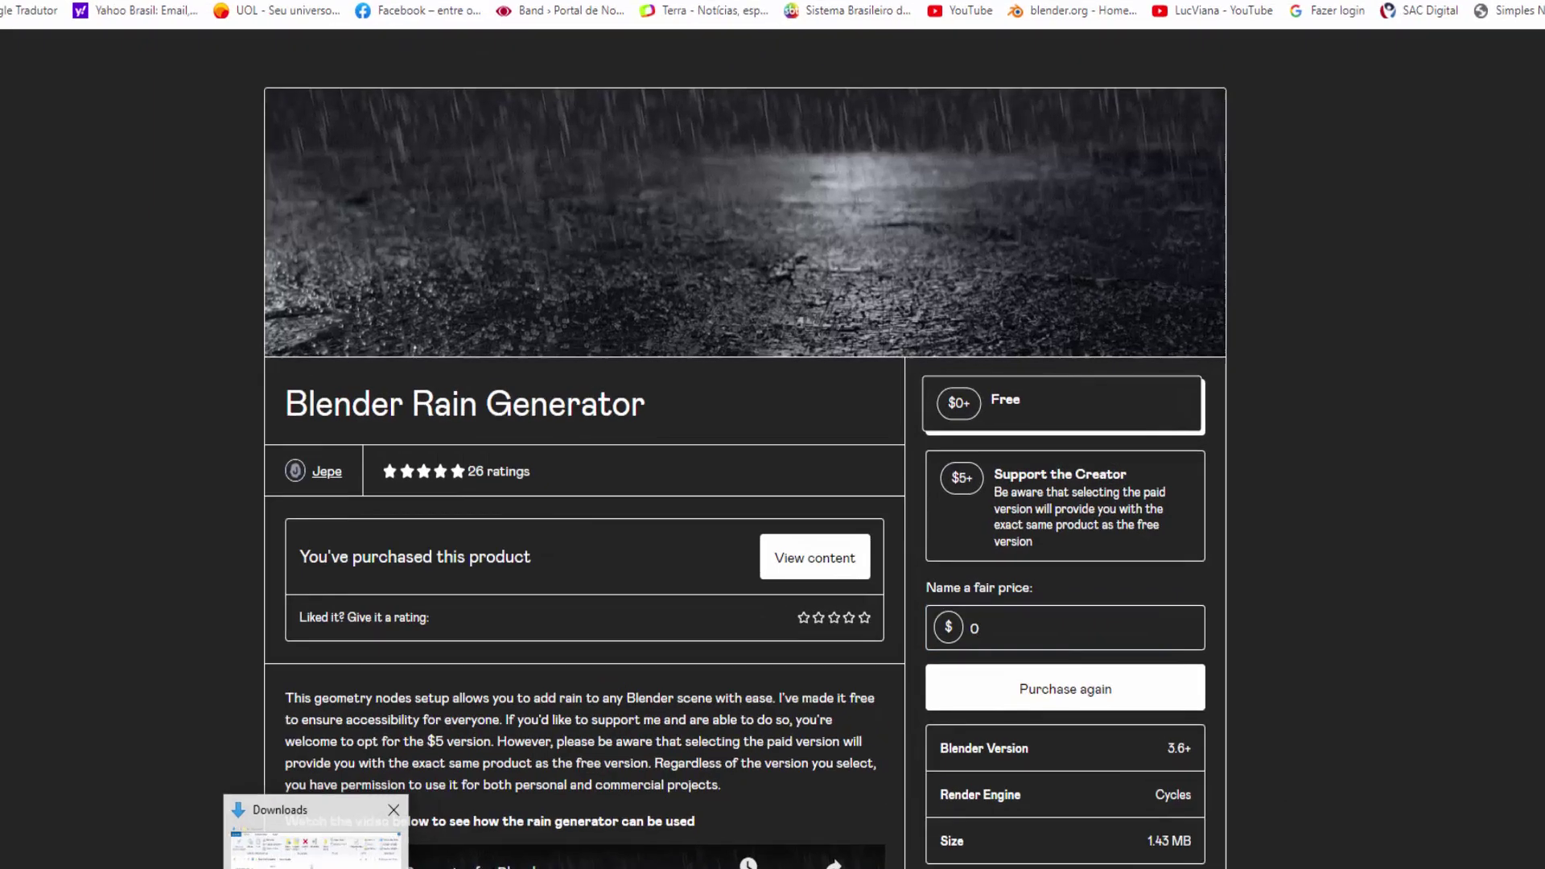
Step: Open rain_generator.blend from the Downloads folder into Blender
click(315, 845)
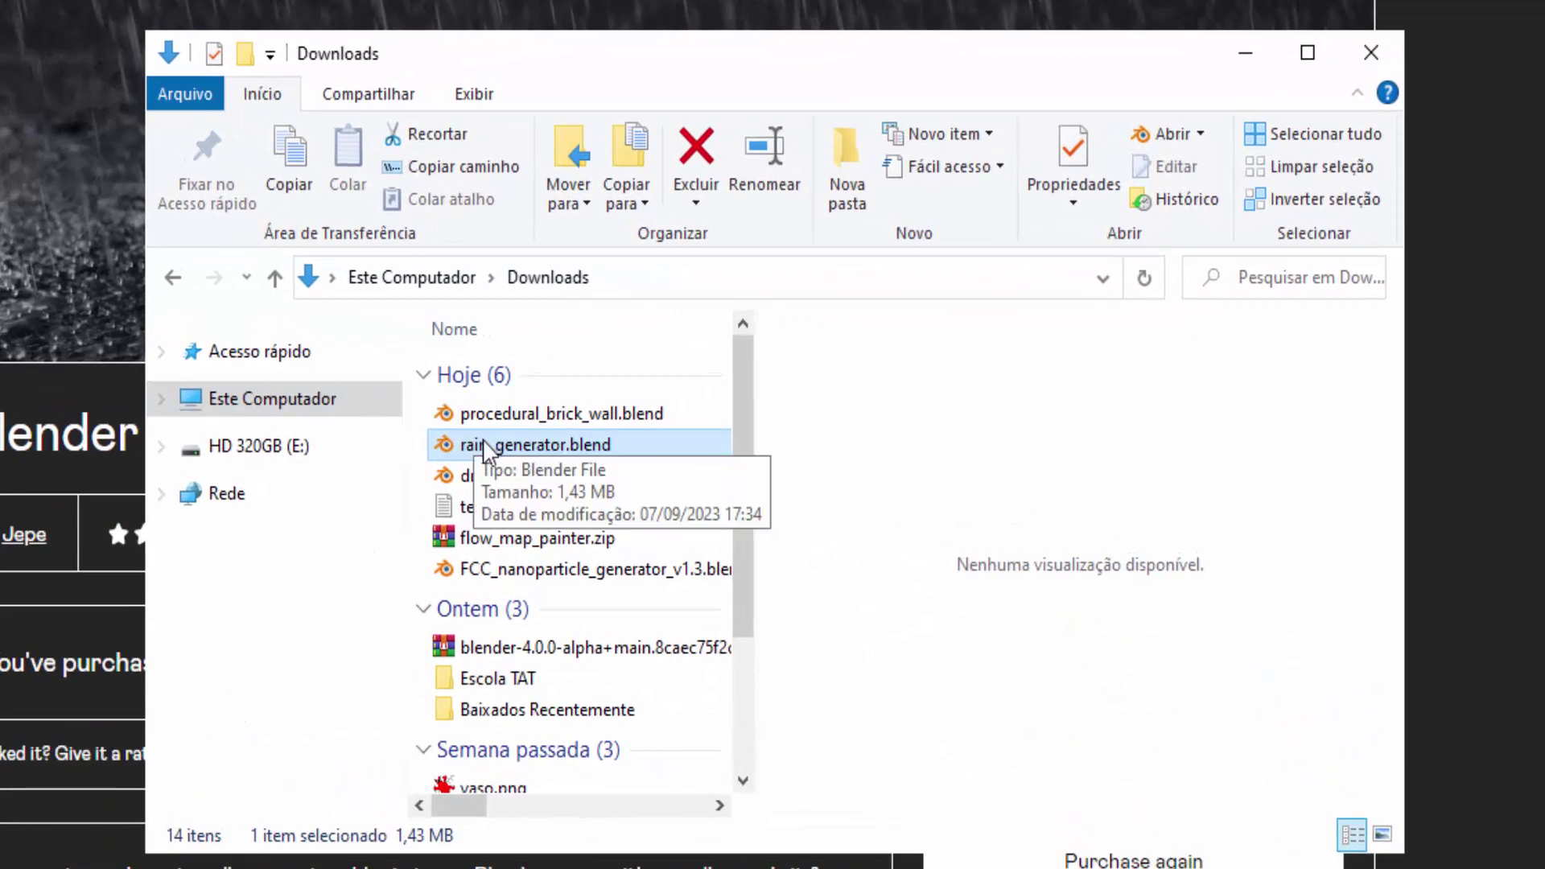
key(Up)
click(488, 453)
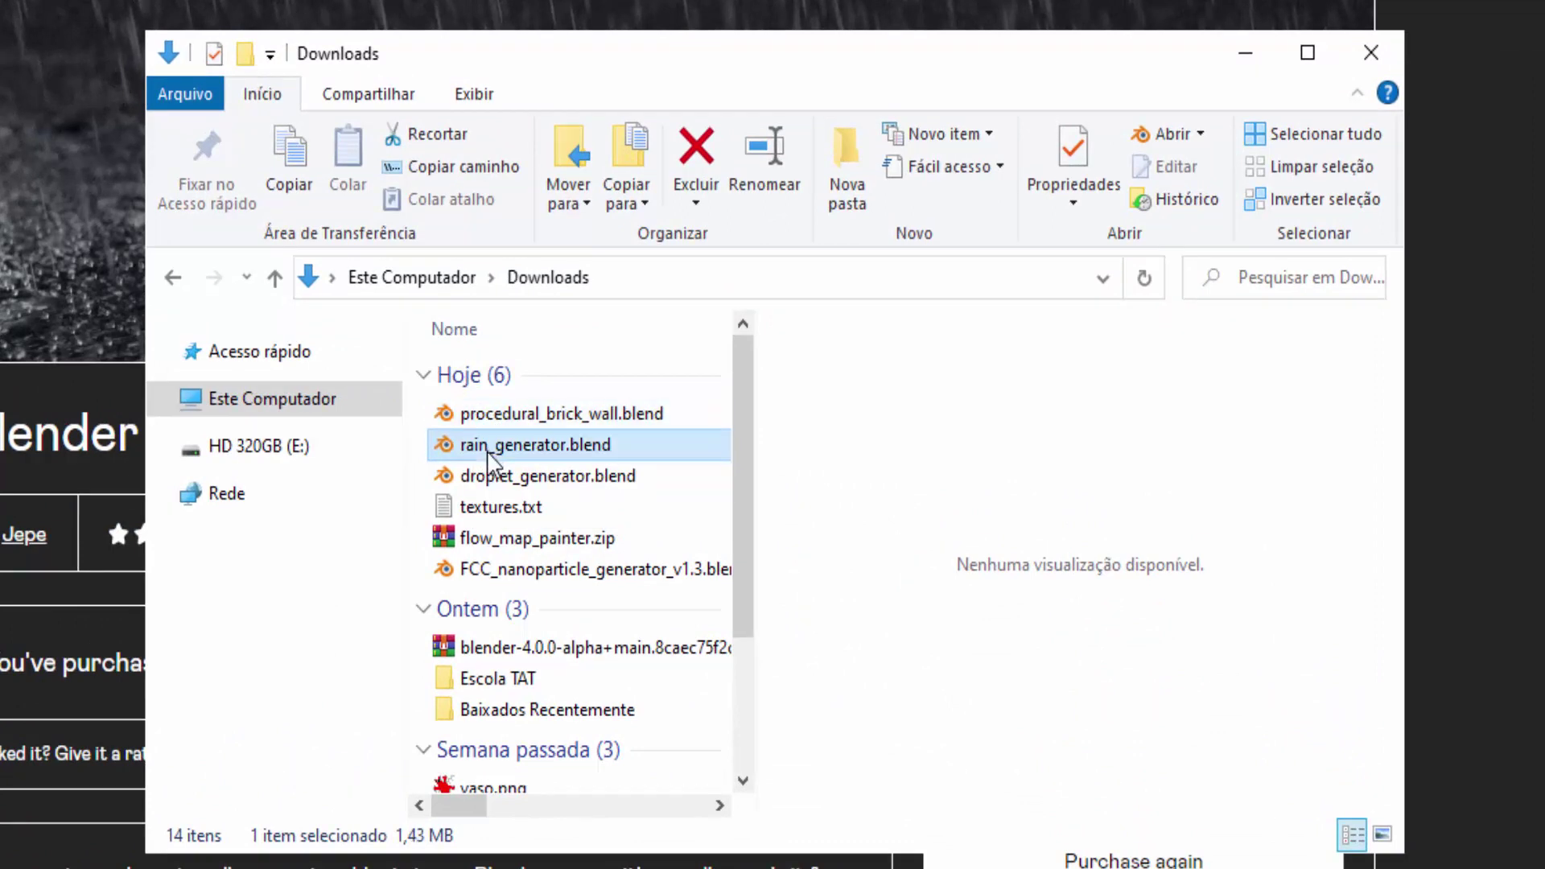
click(494, 483)
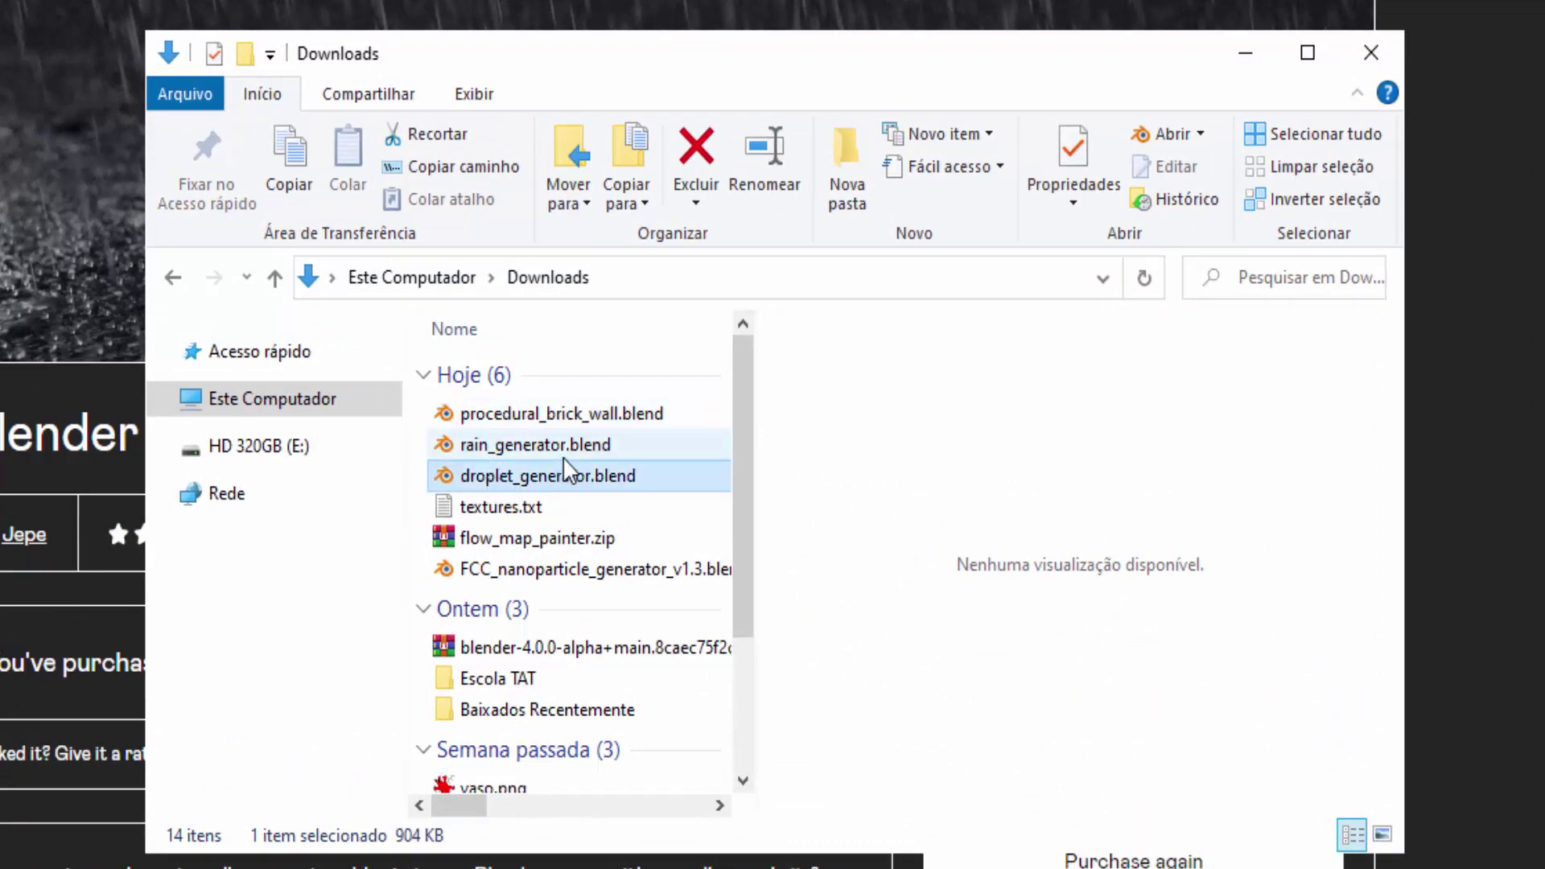
click(503, 452)
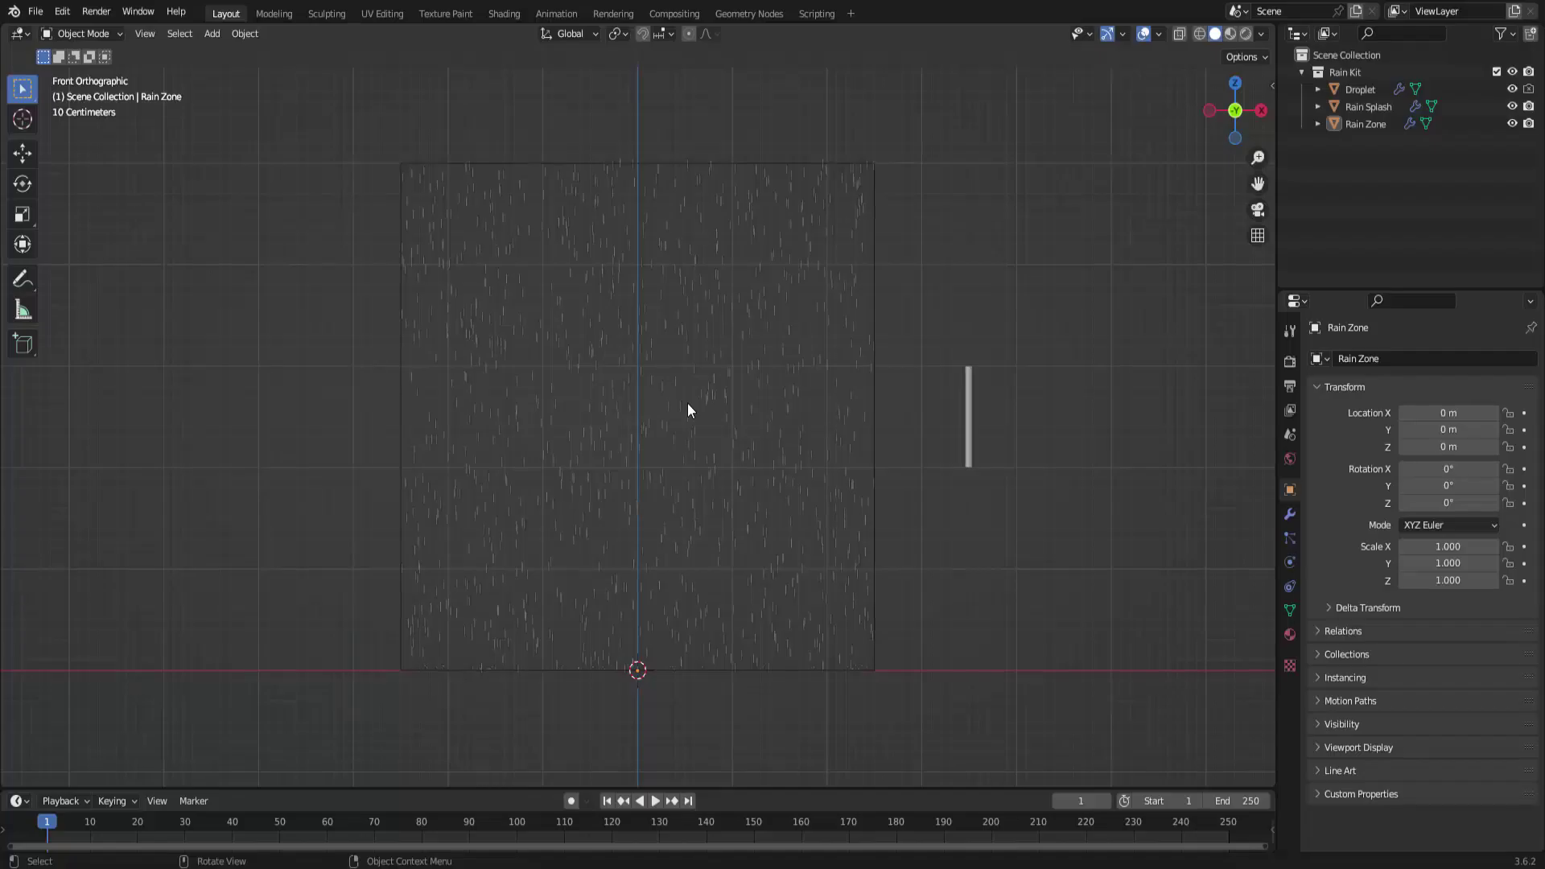
Step: Delete the Droplet object, then play and pause the rain animation while orbiting the view
key(Delete)
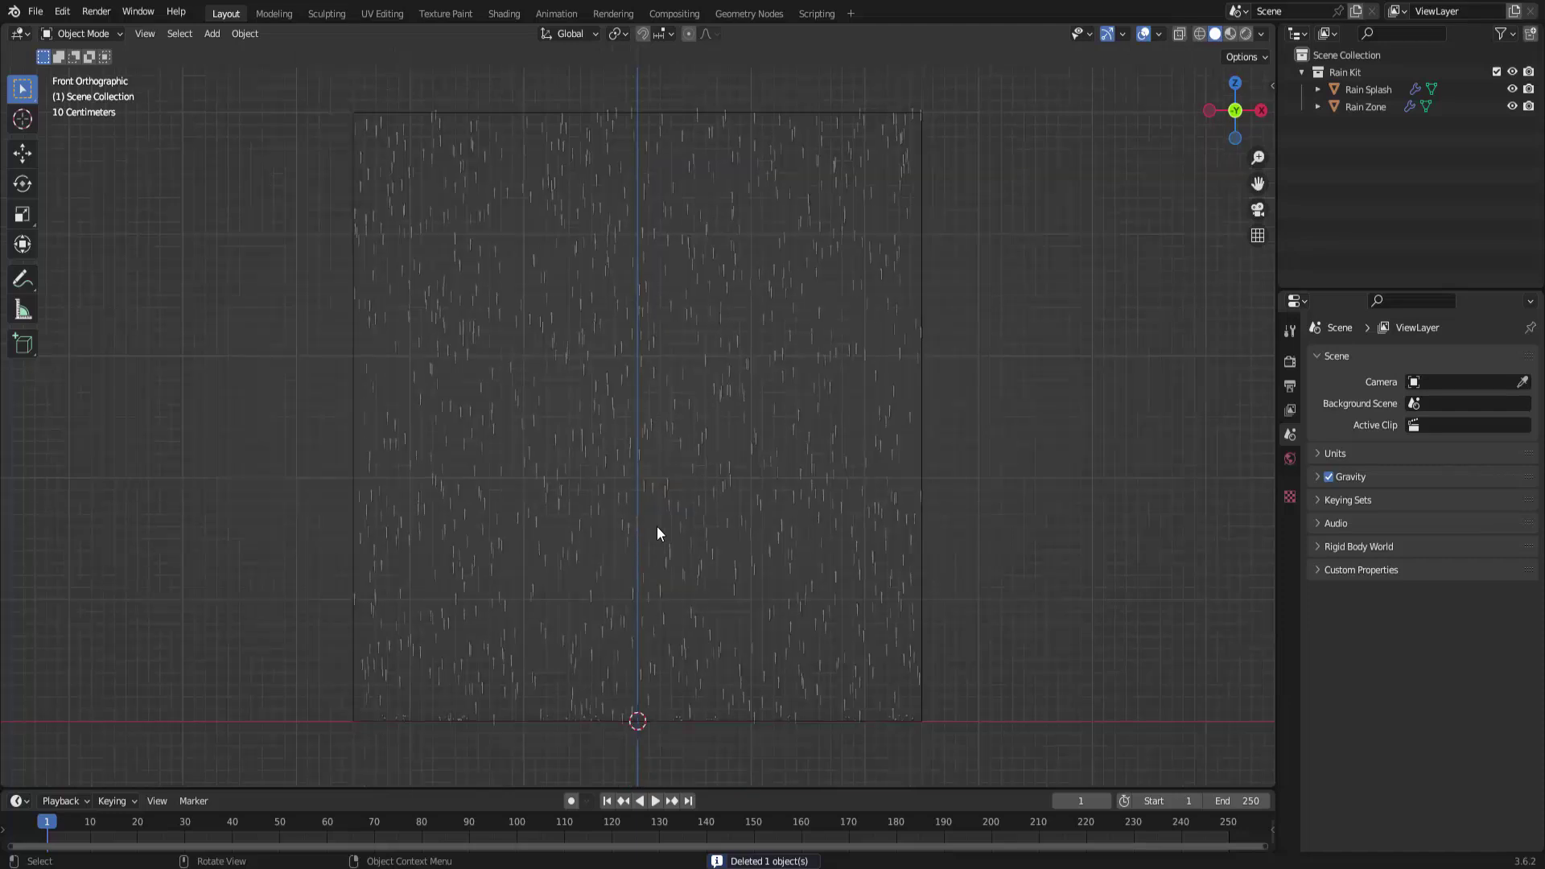
click(655, 800)
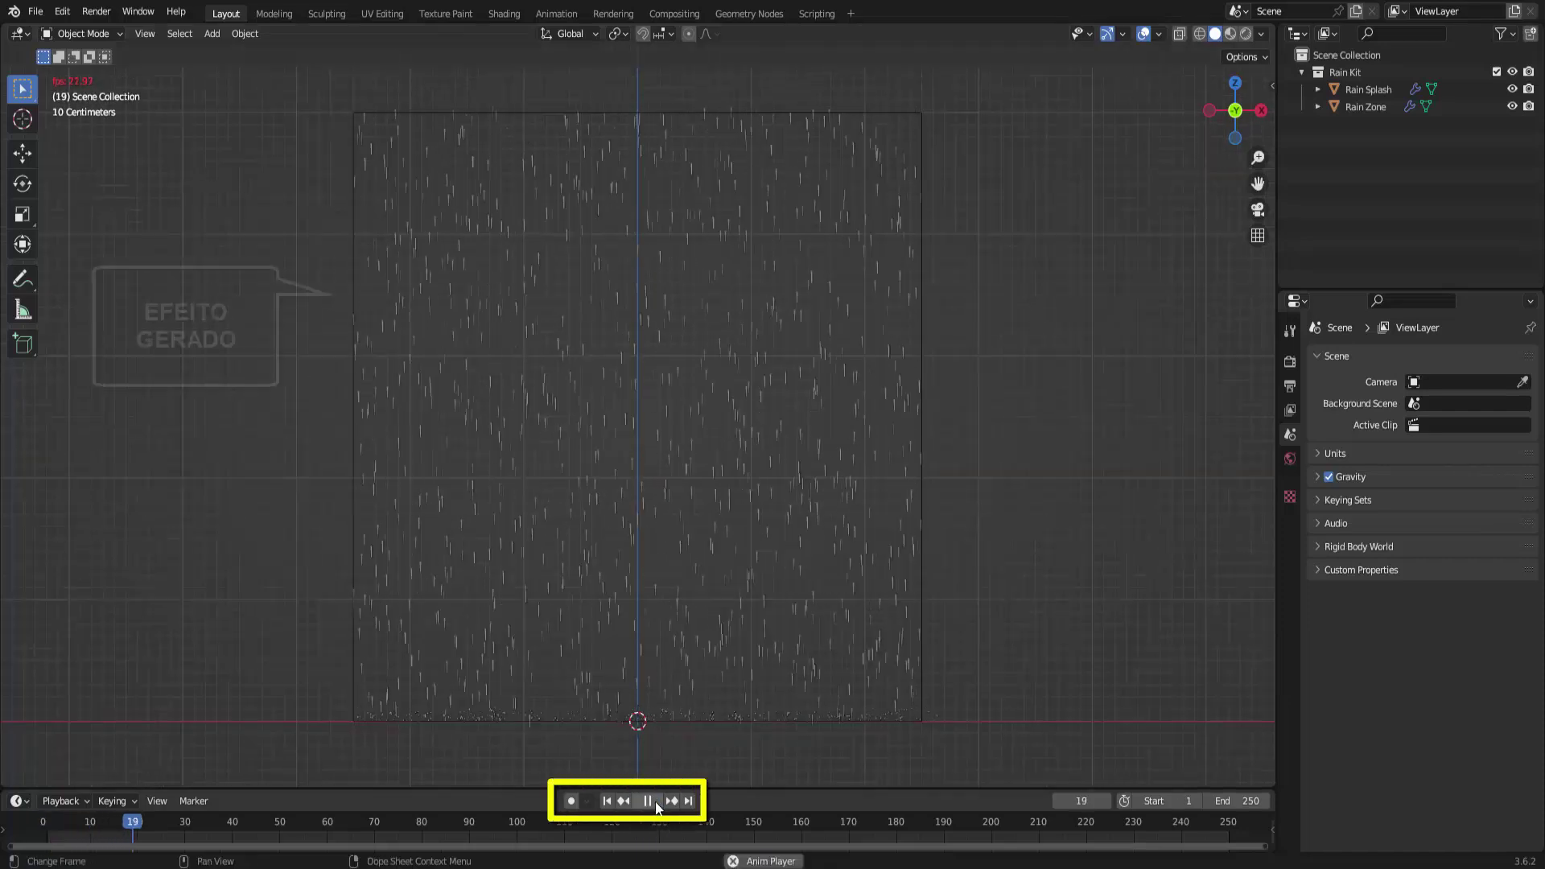
scroll(727, 588, up, 5)
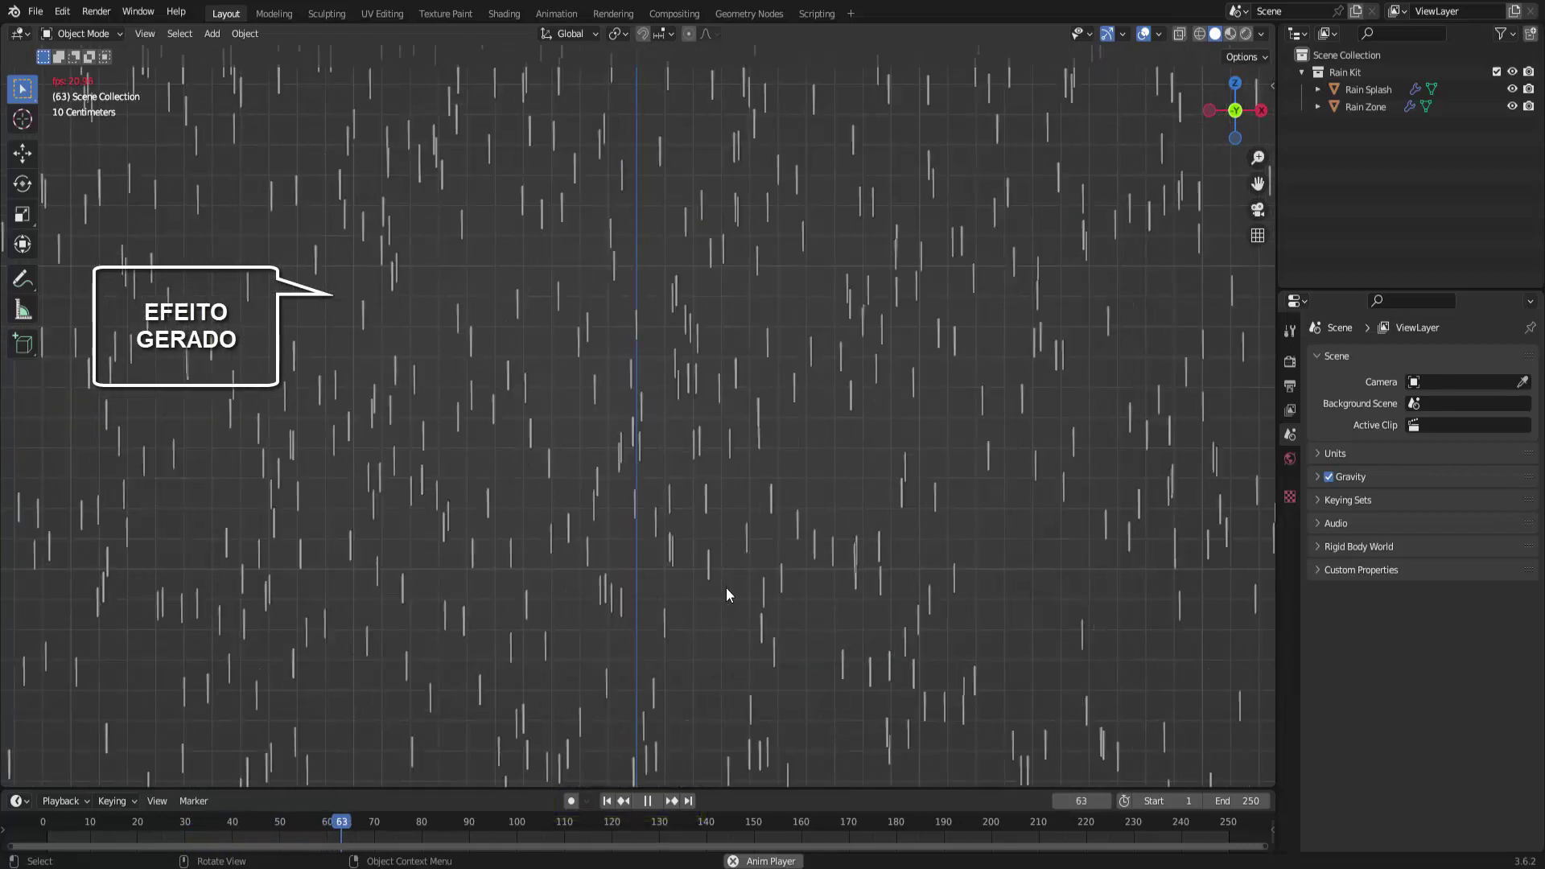
scroll(726, 587, down, 4)
scroll(722, 592, down, 2)
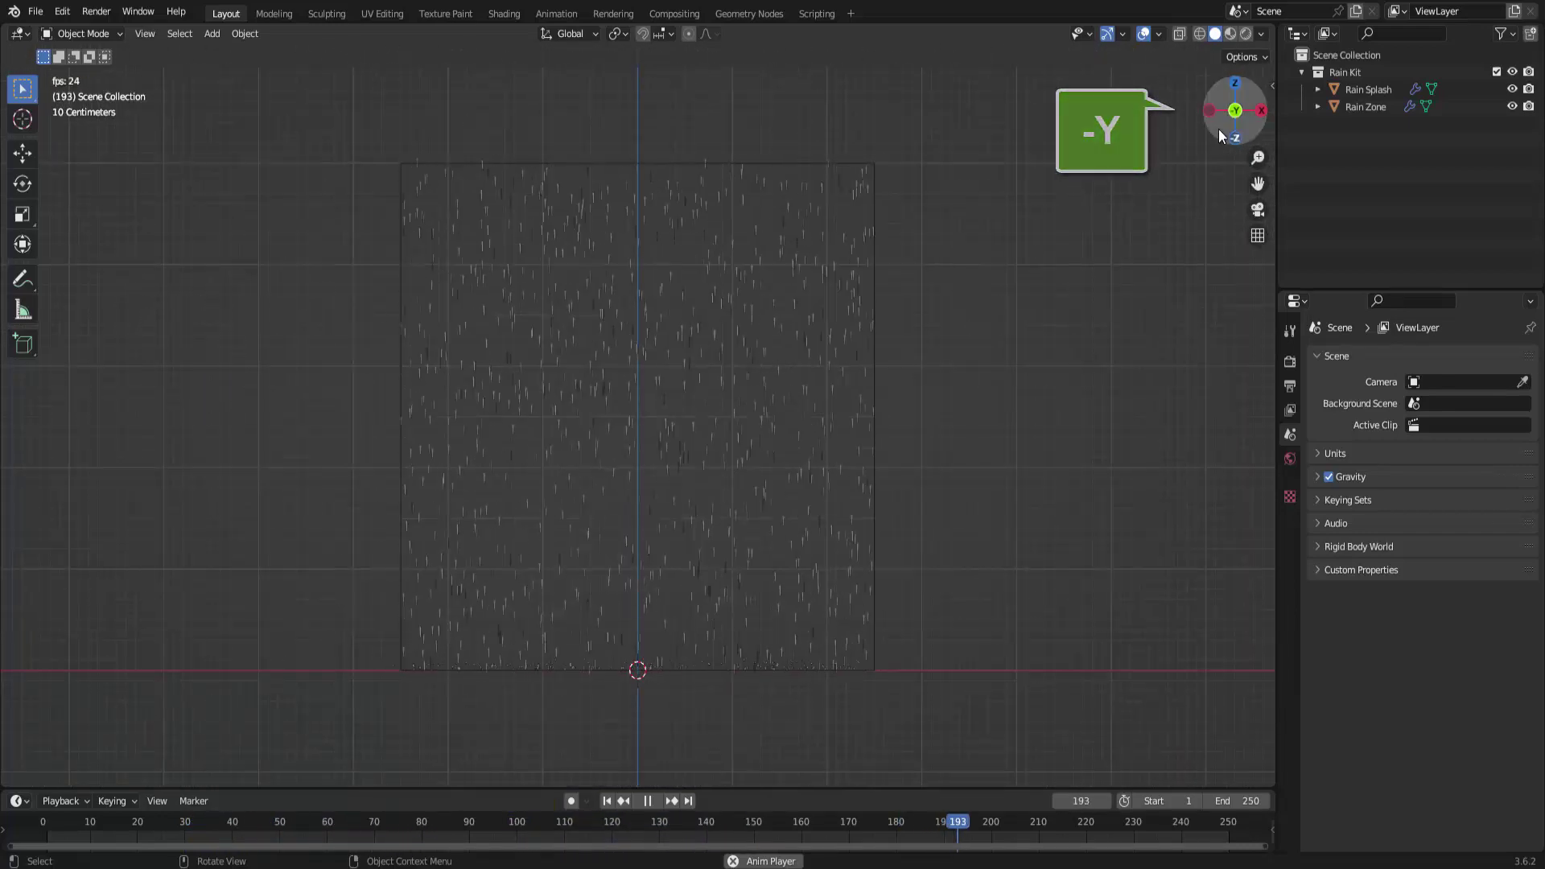
drag(1218, 131, 1158, 185)
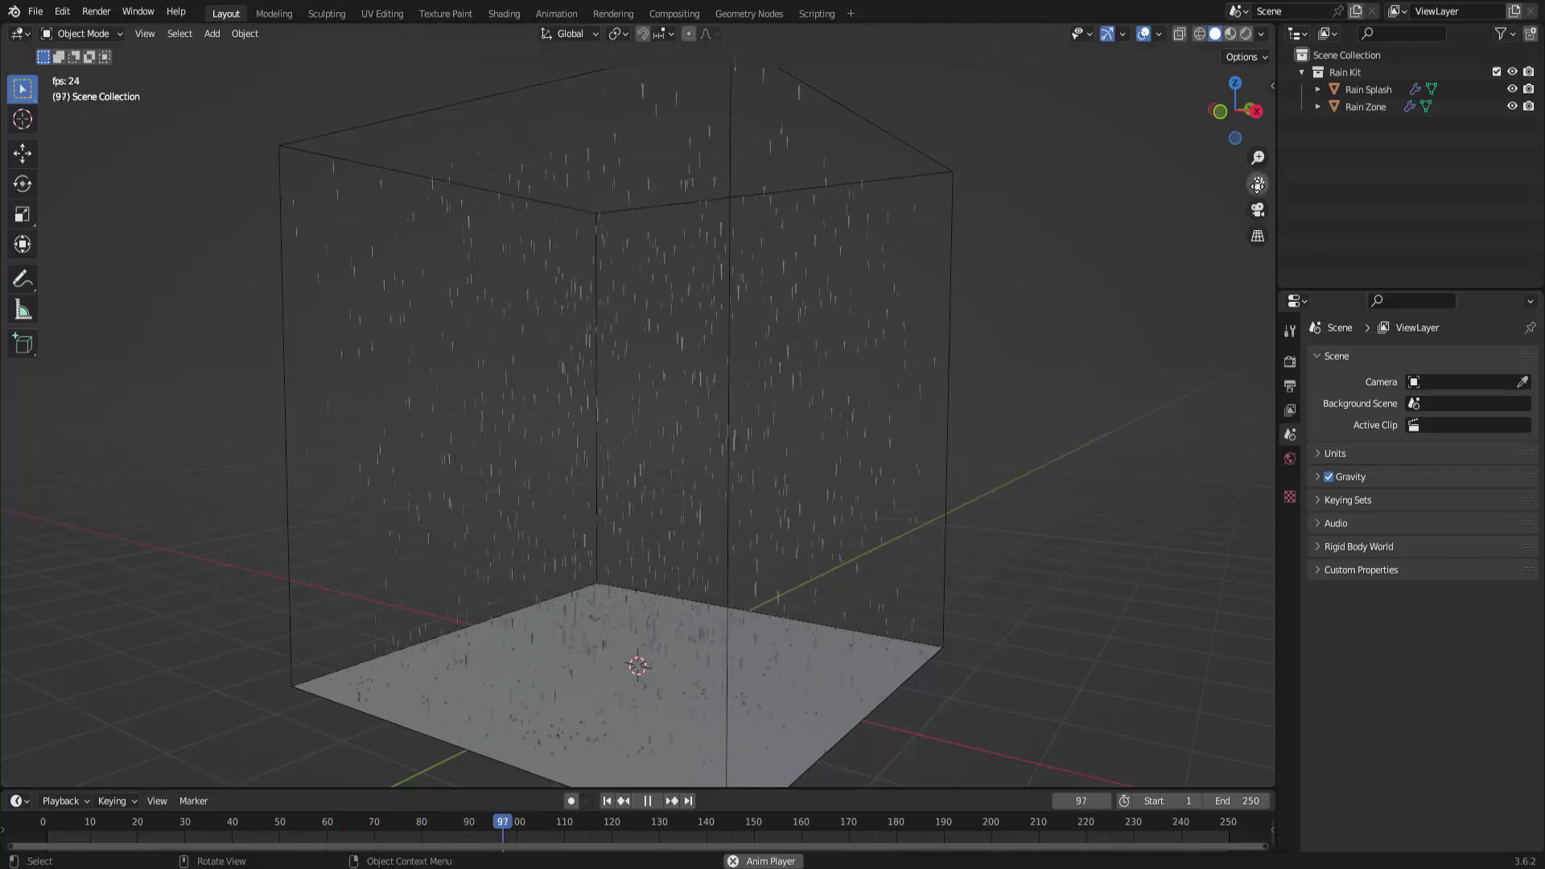
mouse_move(1258, 183)
mouse_down()
mouse_move(1257, 167)
mouse_move(1059, 481)
mouse_move(919, 571)
mouse_up()
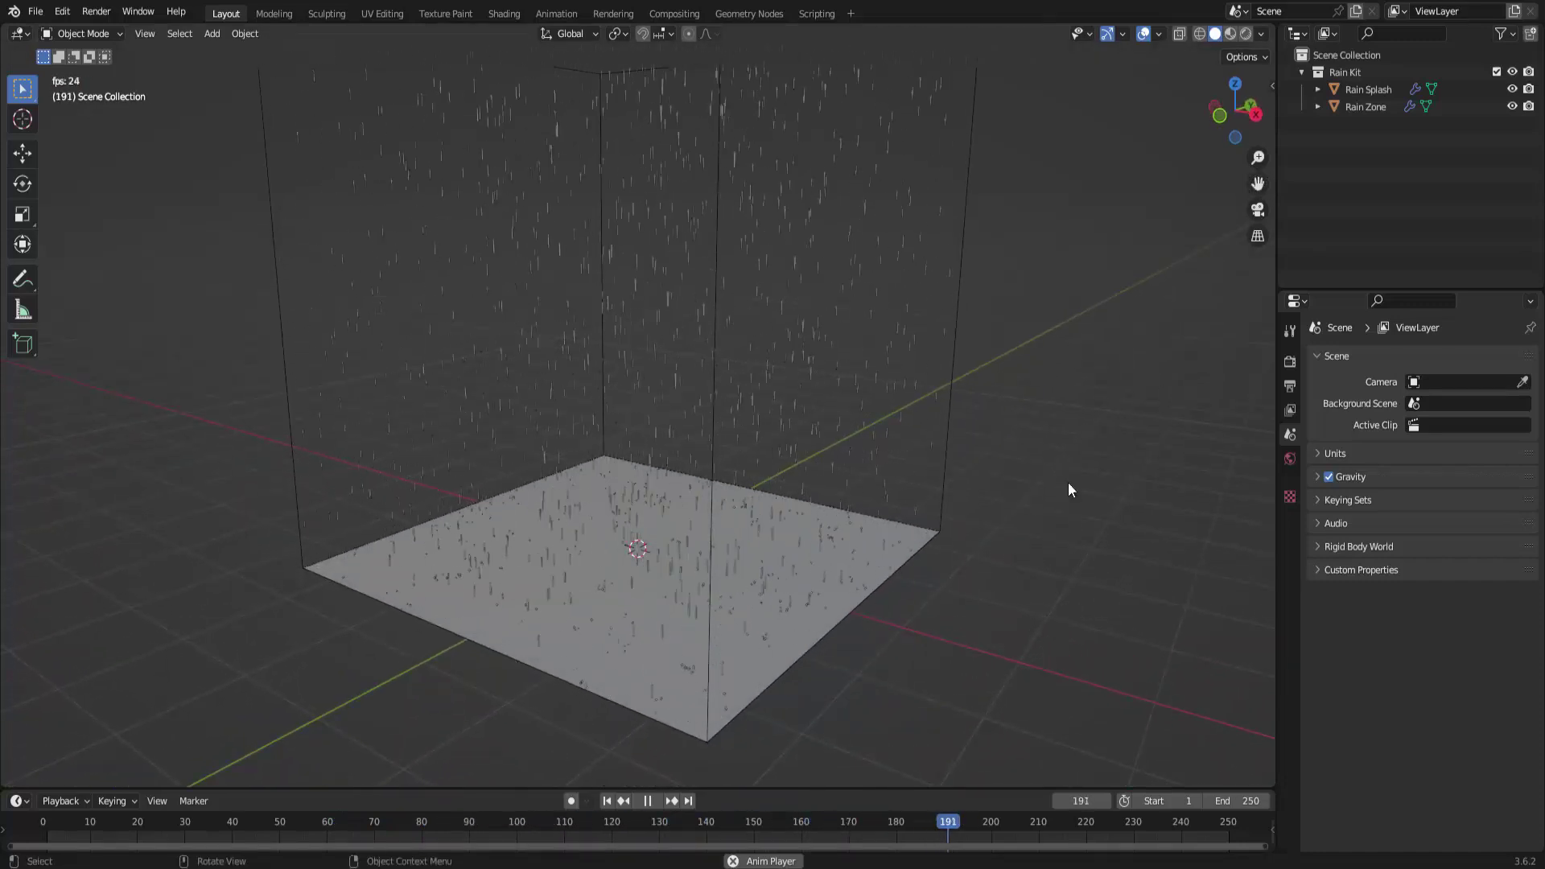
click(650, 802)
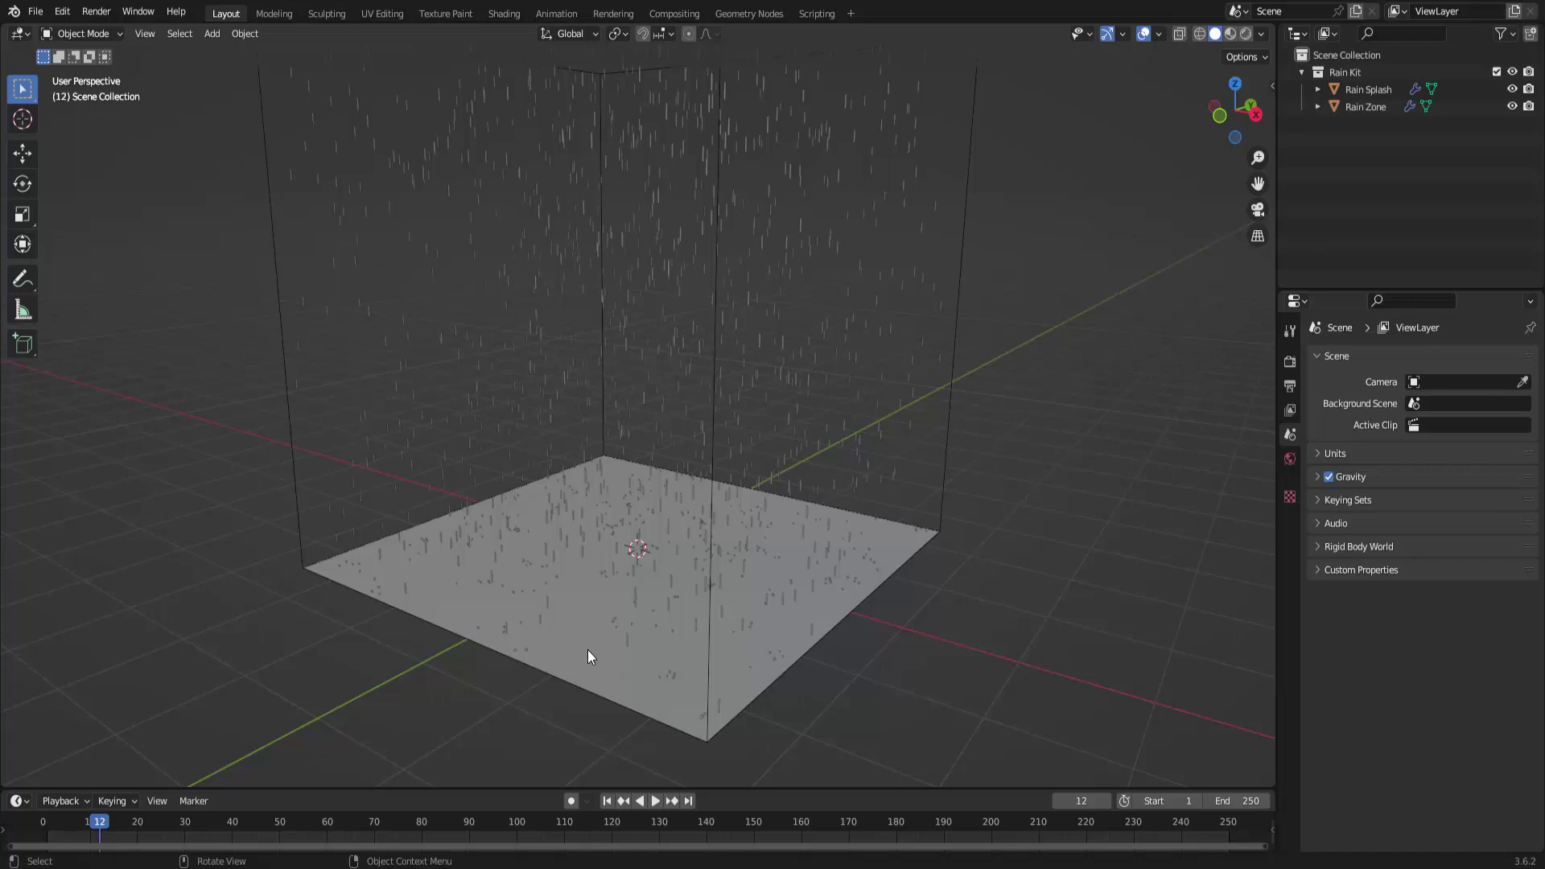
Step: Show Rain Zone's Modifier Properties, then view Rain Splash's modifier (4 drops per splash, speed 0.7)
click(1345, 109)
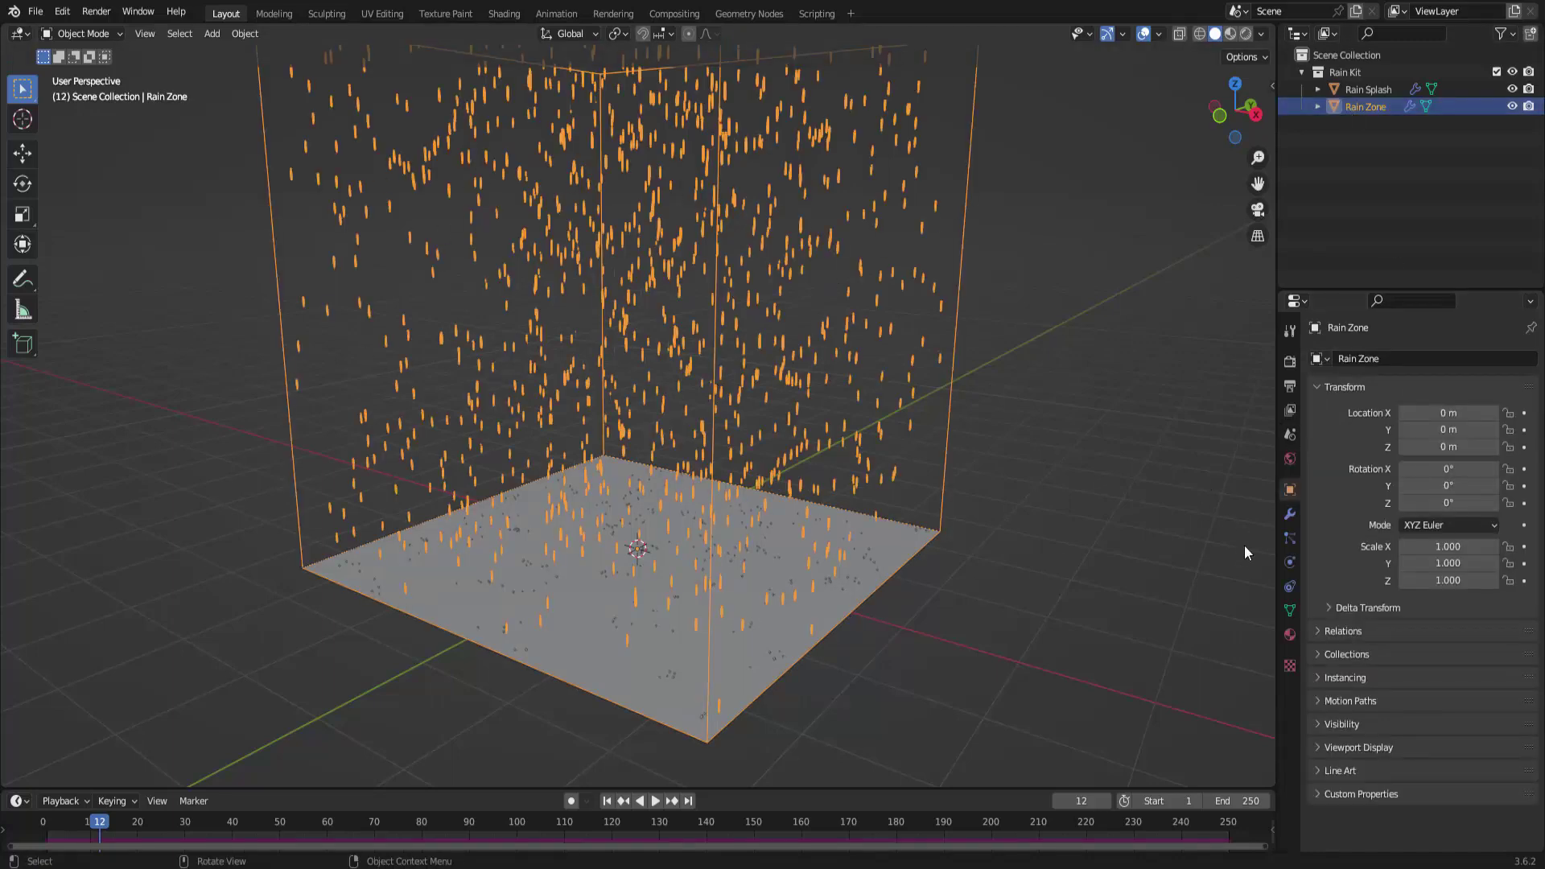
click(1290, 513)
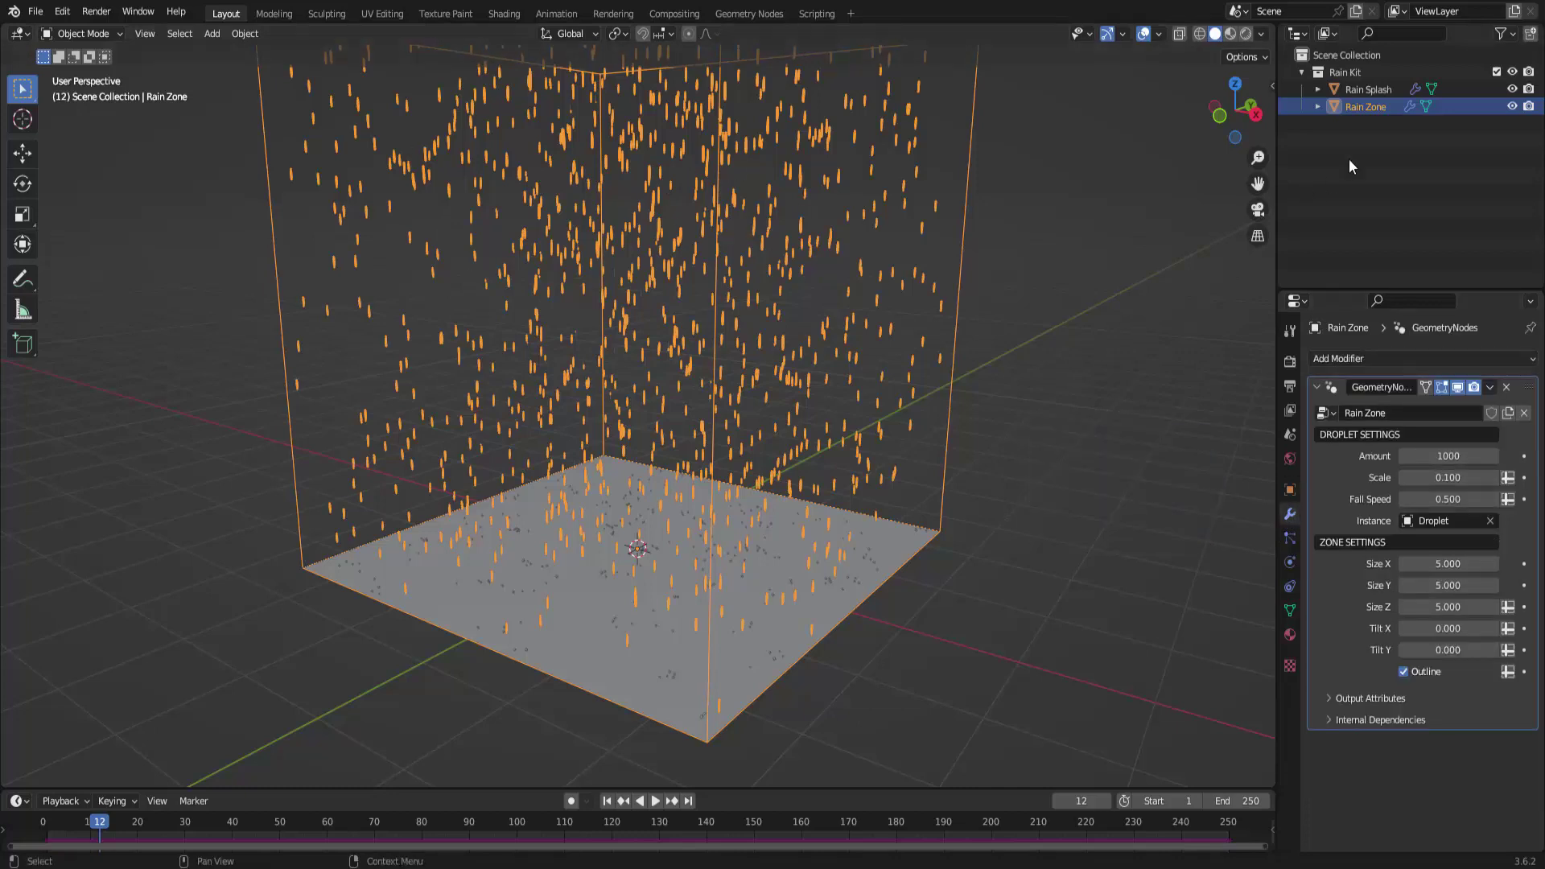
click(1366, 90)
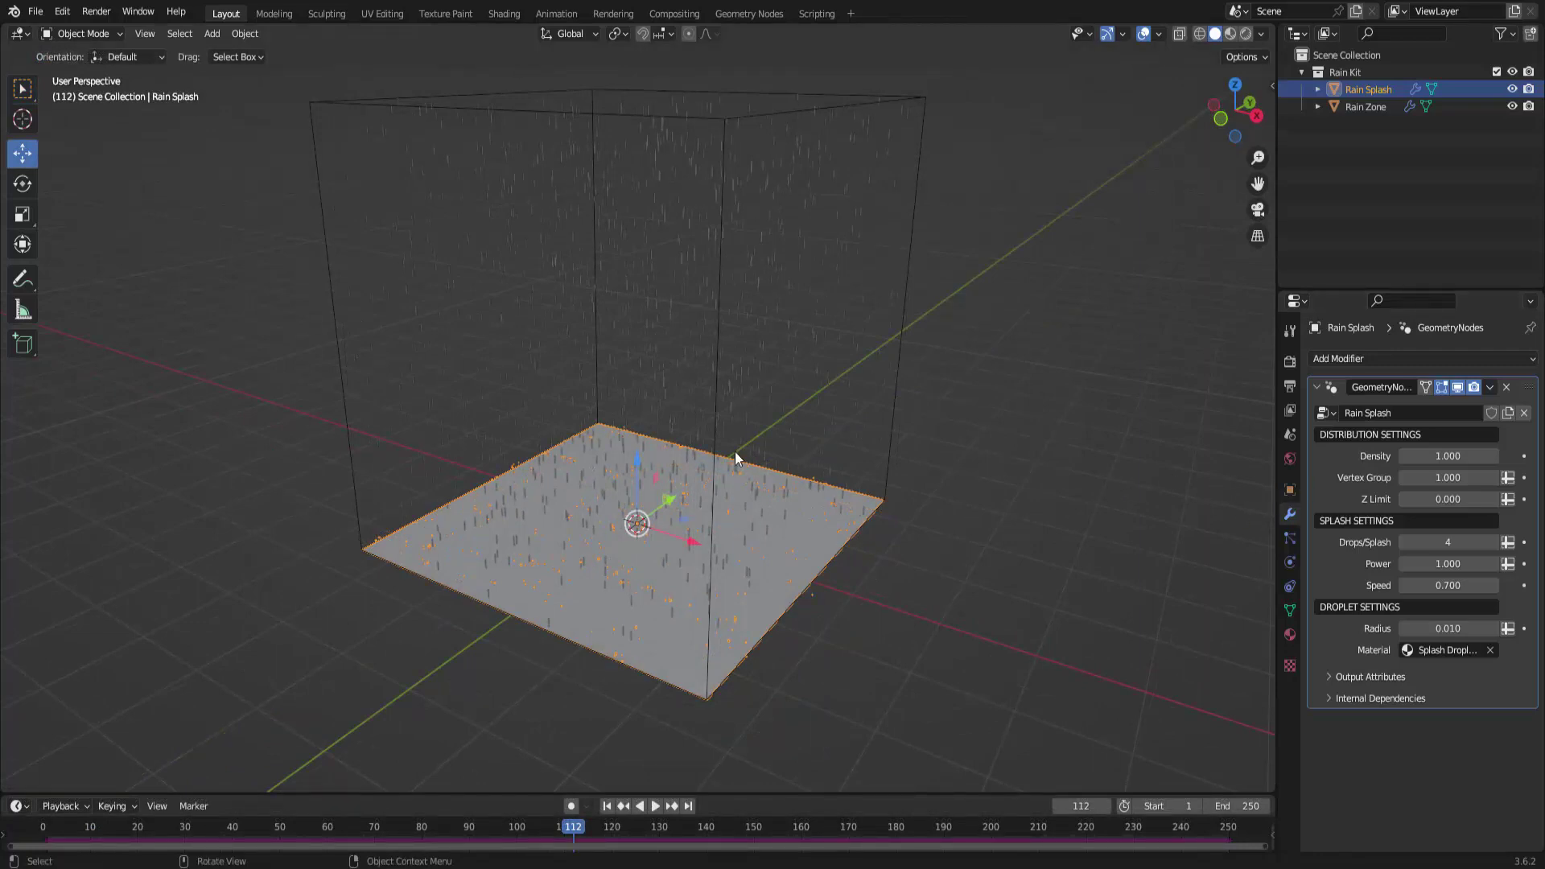
Step: Shrink Rain Zone's droplet scale to 0.090 and widen its Size X to 6.010
click(1353, 108)
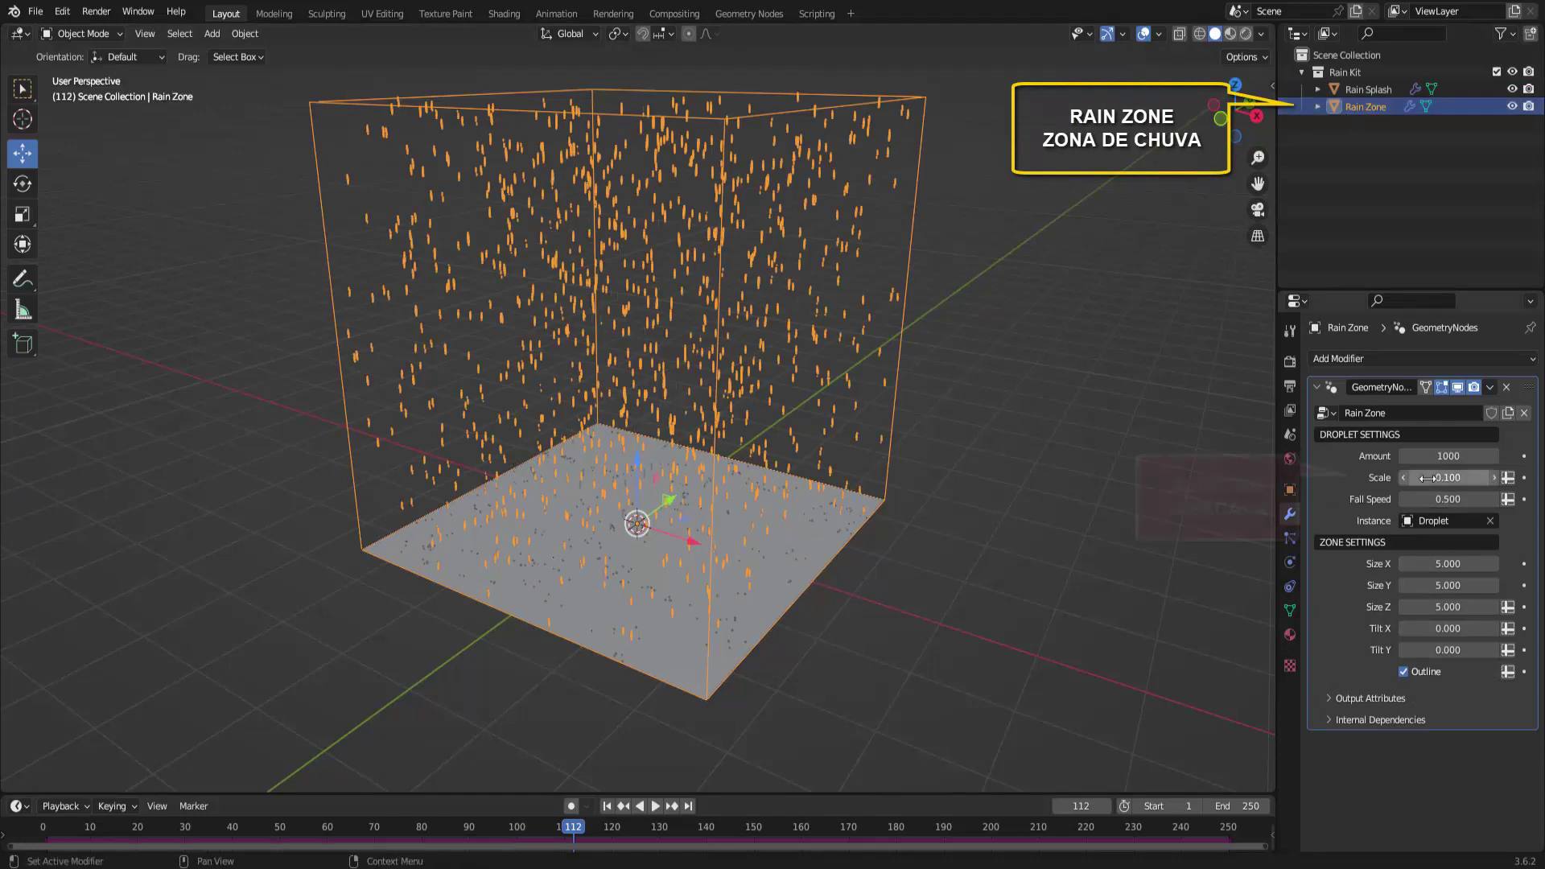
drag(1425, 478, 1480, 478)
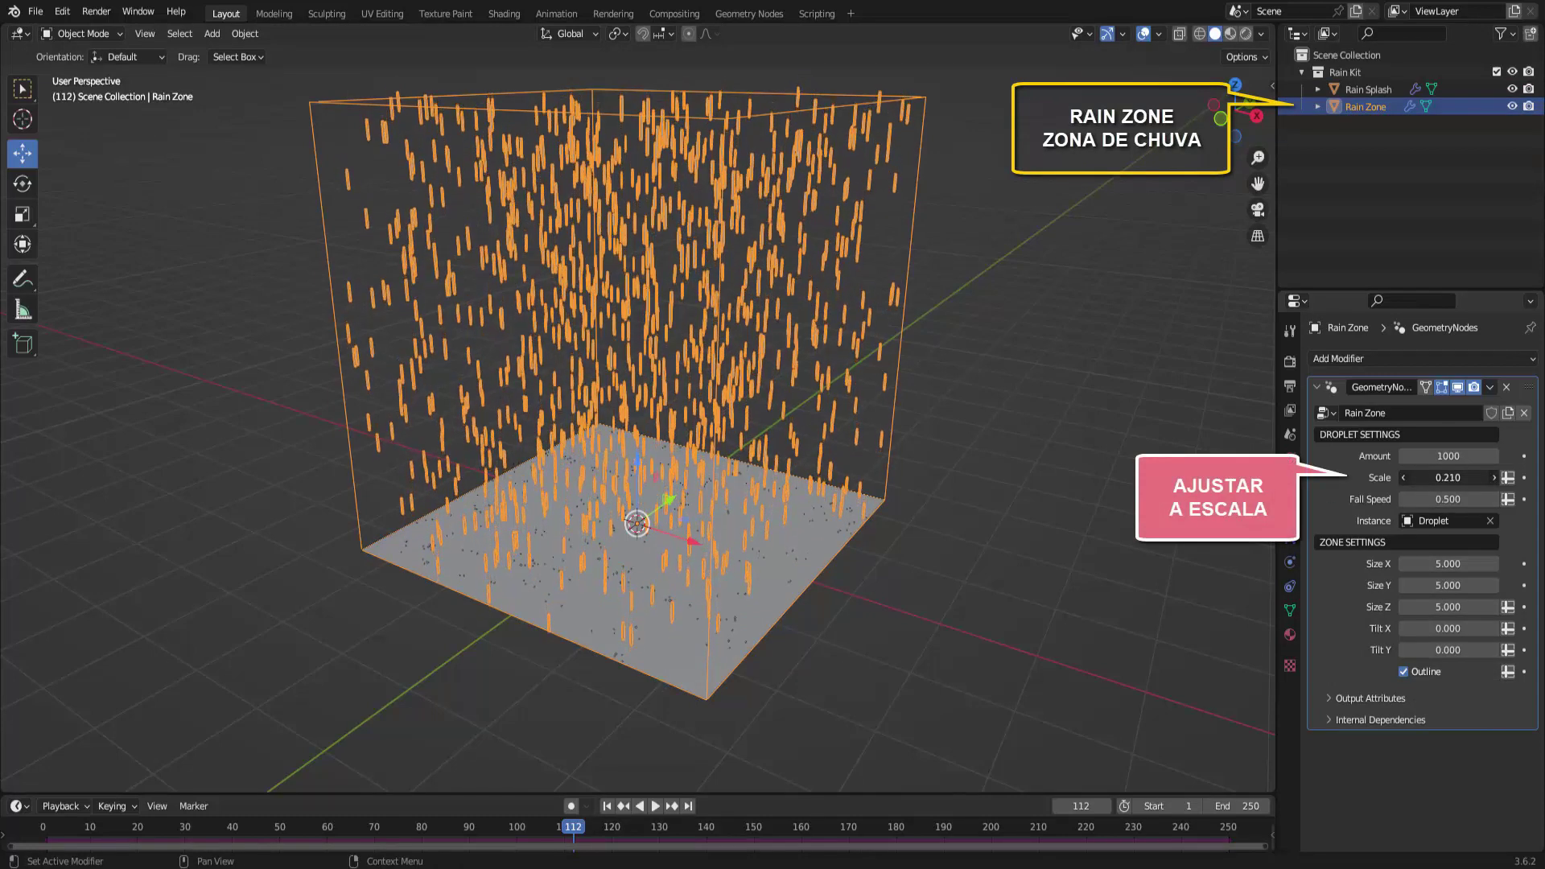
key(ctrl+z)
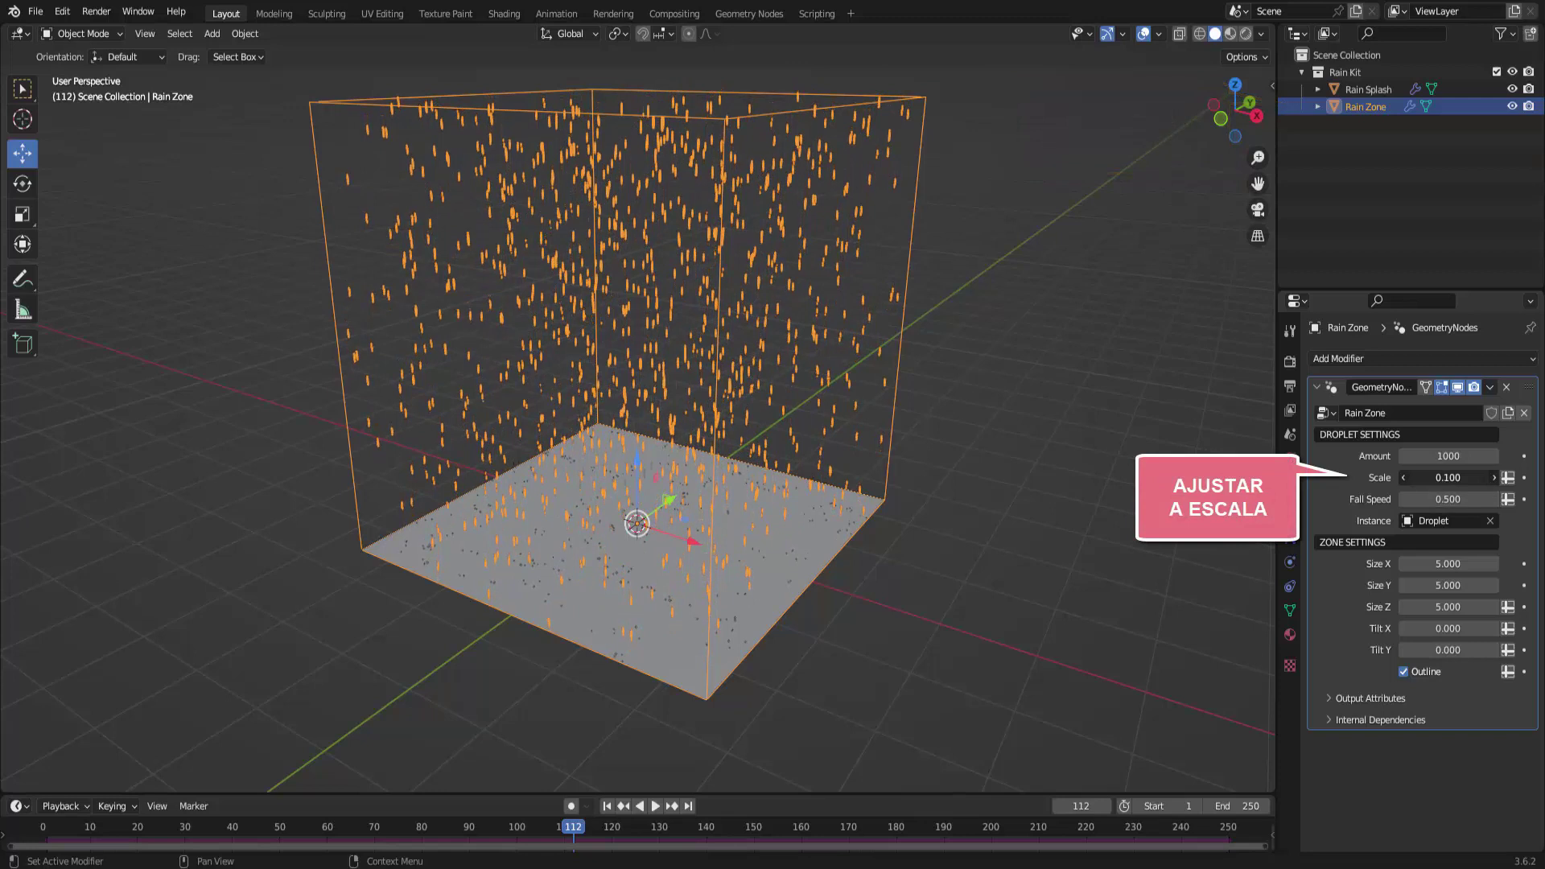
drag(1448, 478, 1504, 499)
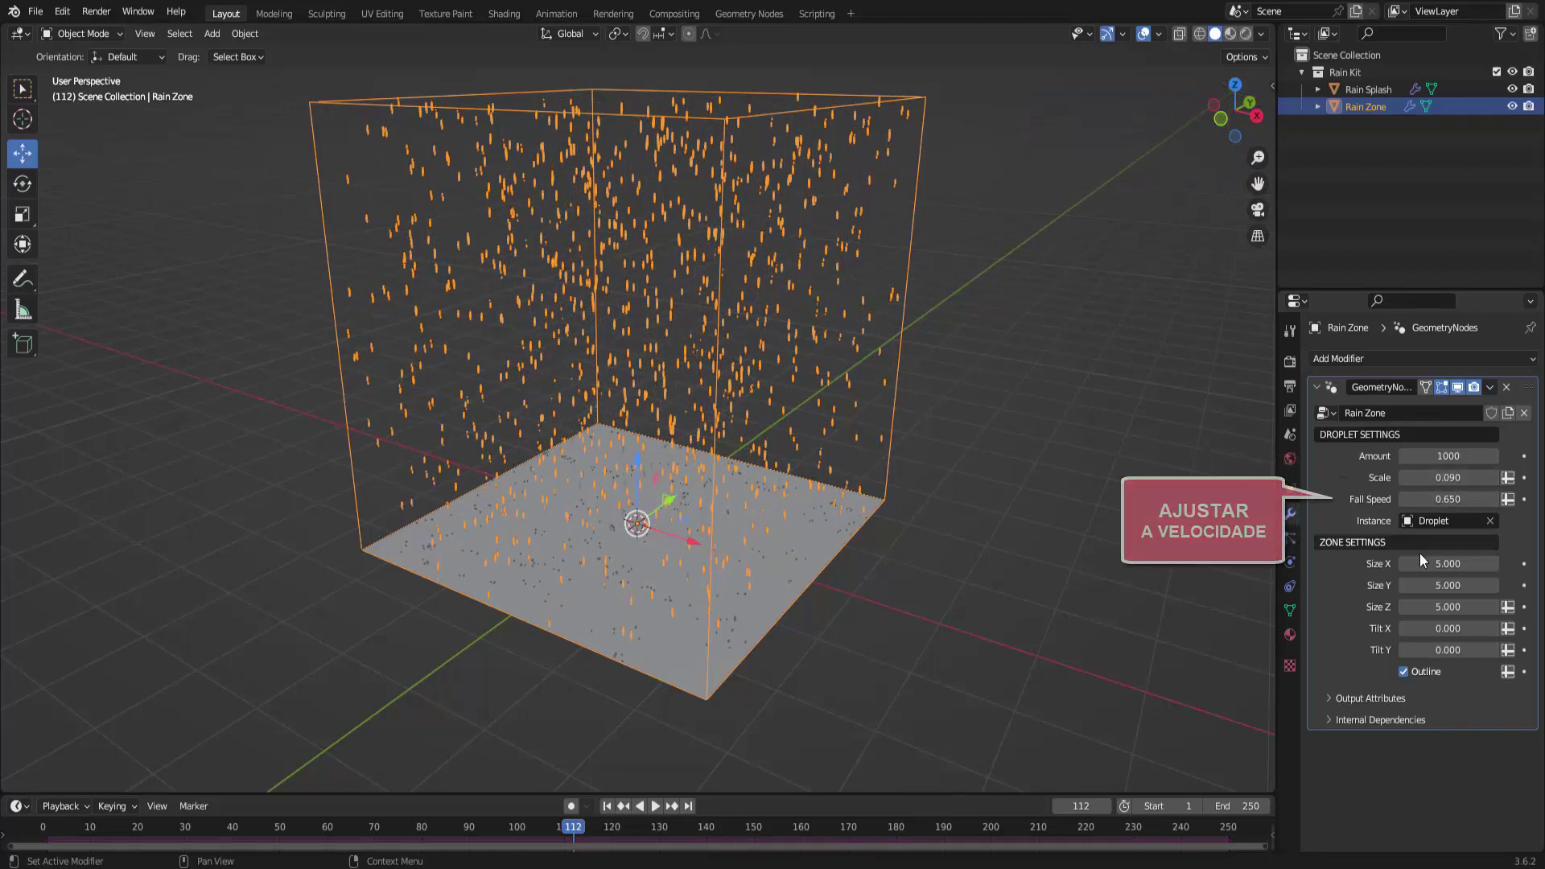
mouse_move(1447, 563)
mouse_down()
mouse_move(1408, 563)
mouse_move(1480, 564)
mouse_move(1436, 563)
mouse_up()
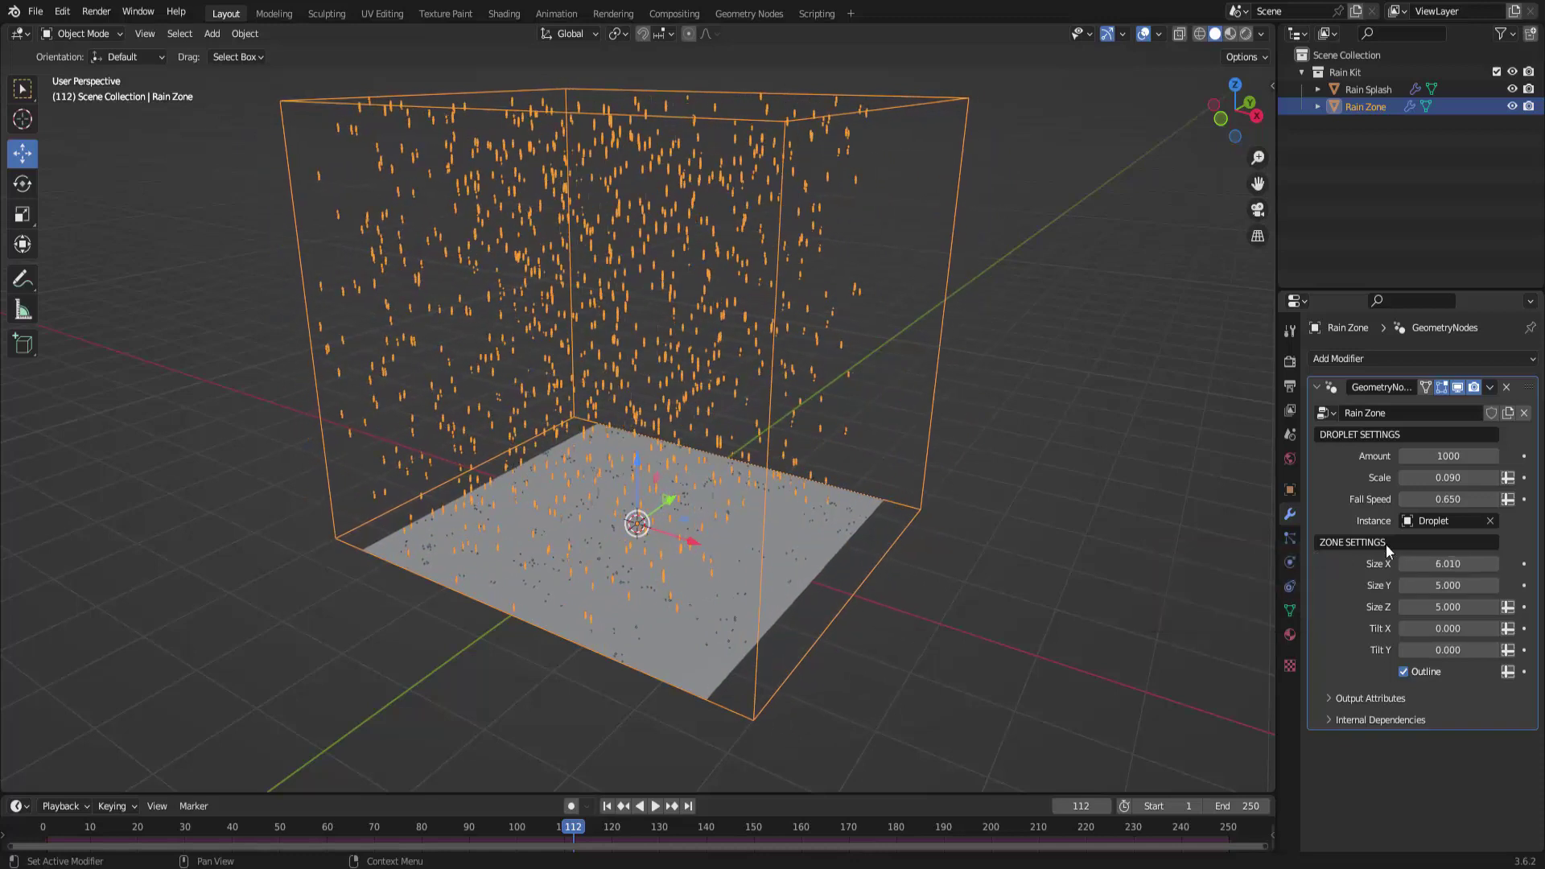
Step: Raise the Rain Zone droplet amount to 1261 and set fall speed to 0.090
drag(1448, 455, 1472, 456)
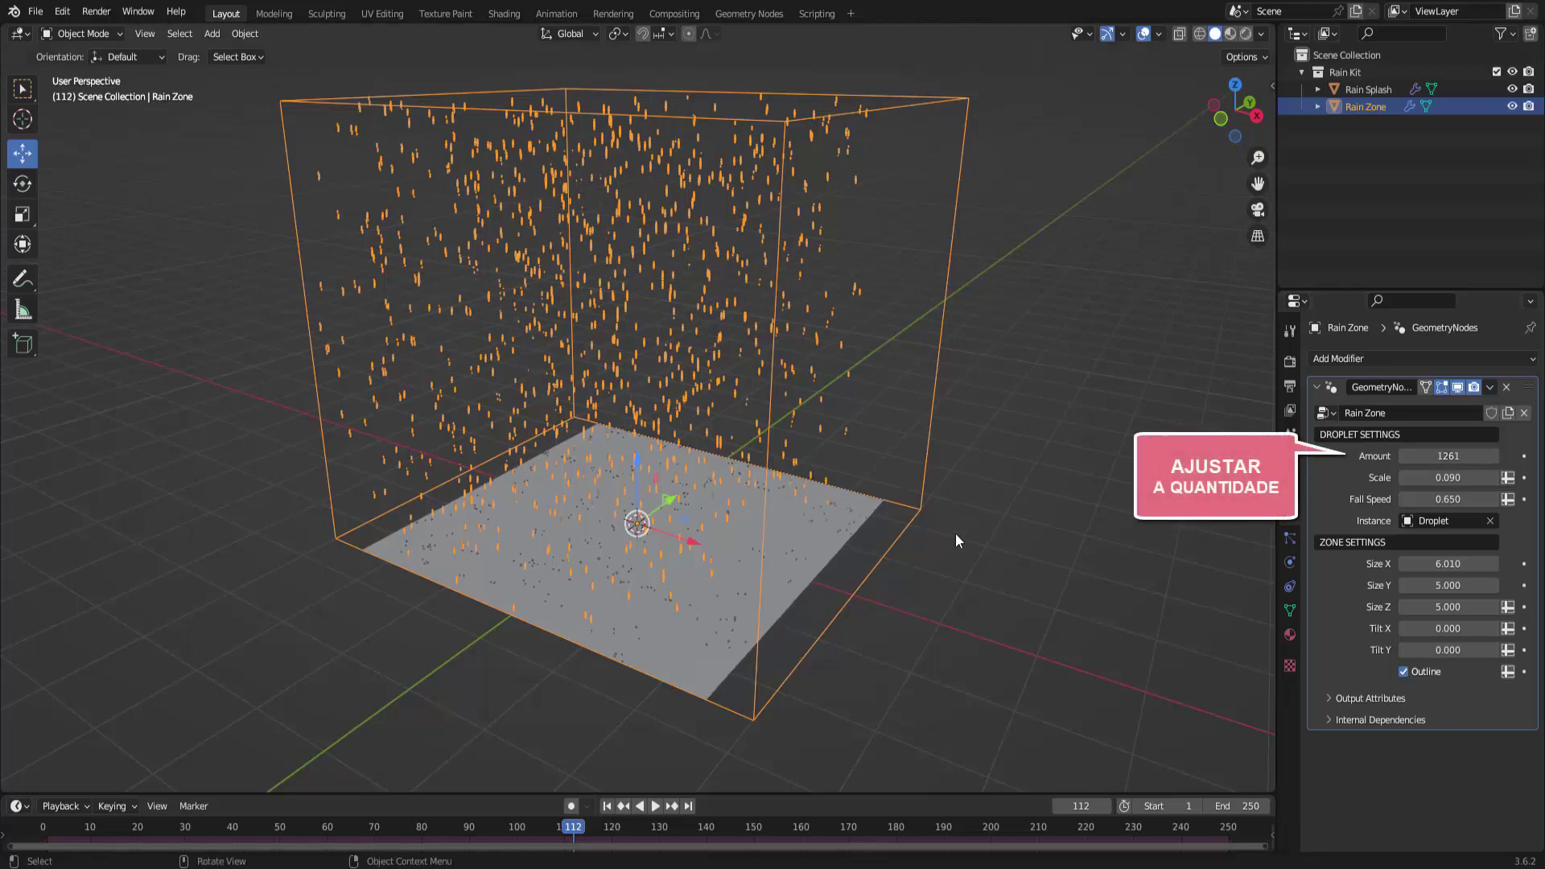
drag(1448, 477, 1480, 477)
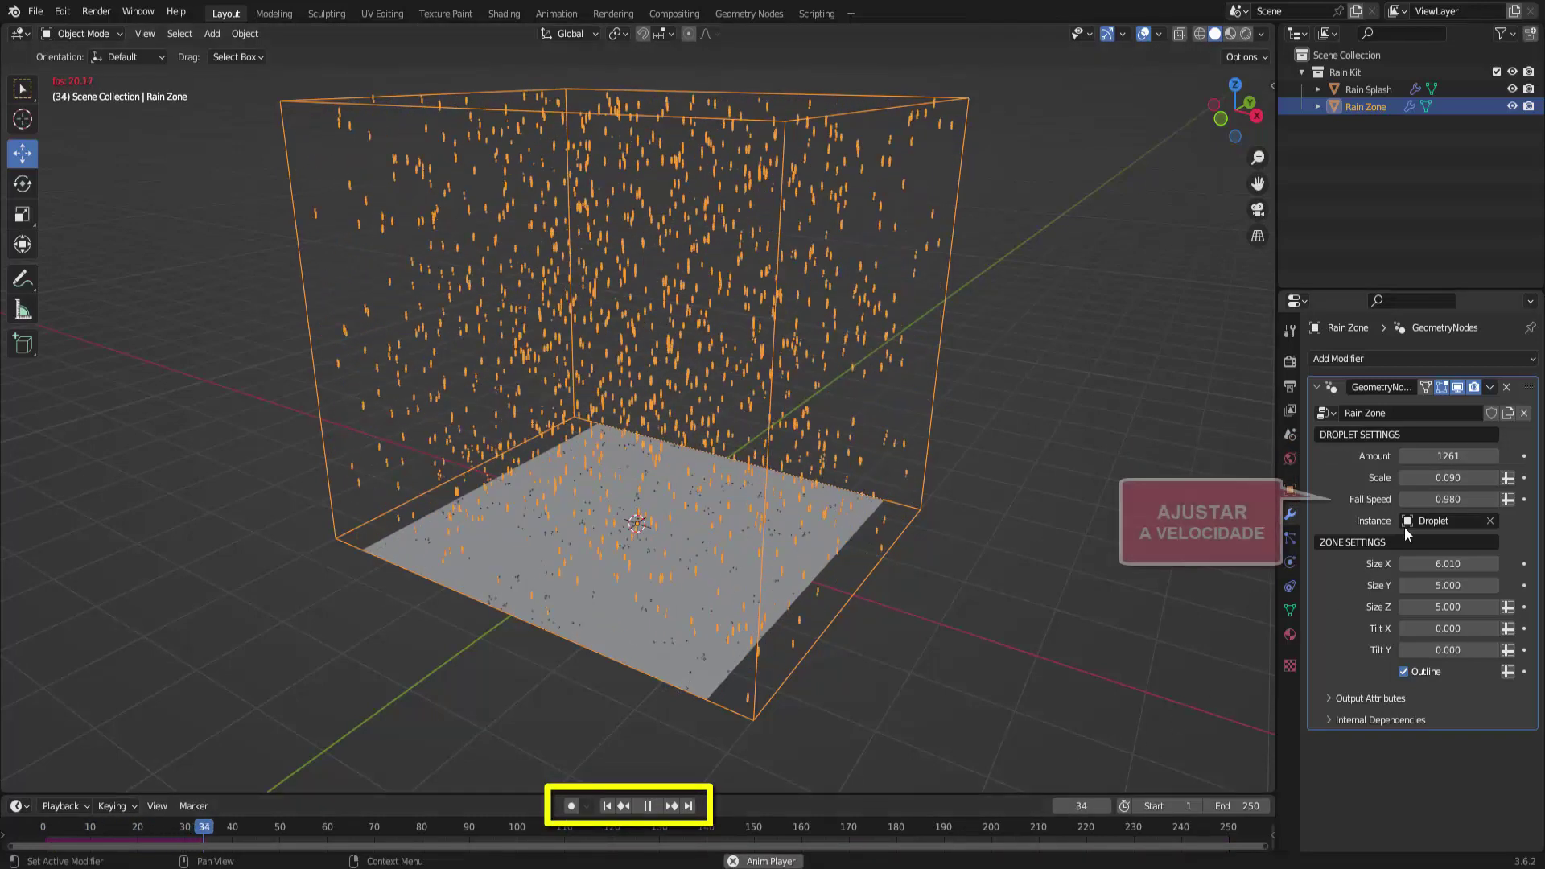
drag(1448, 499, 1384, 499)
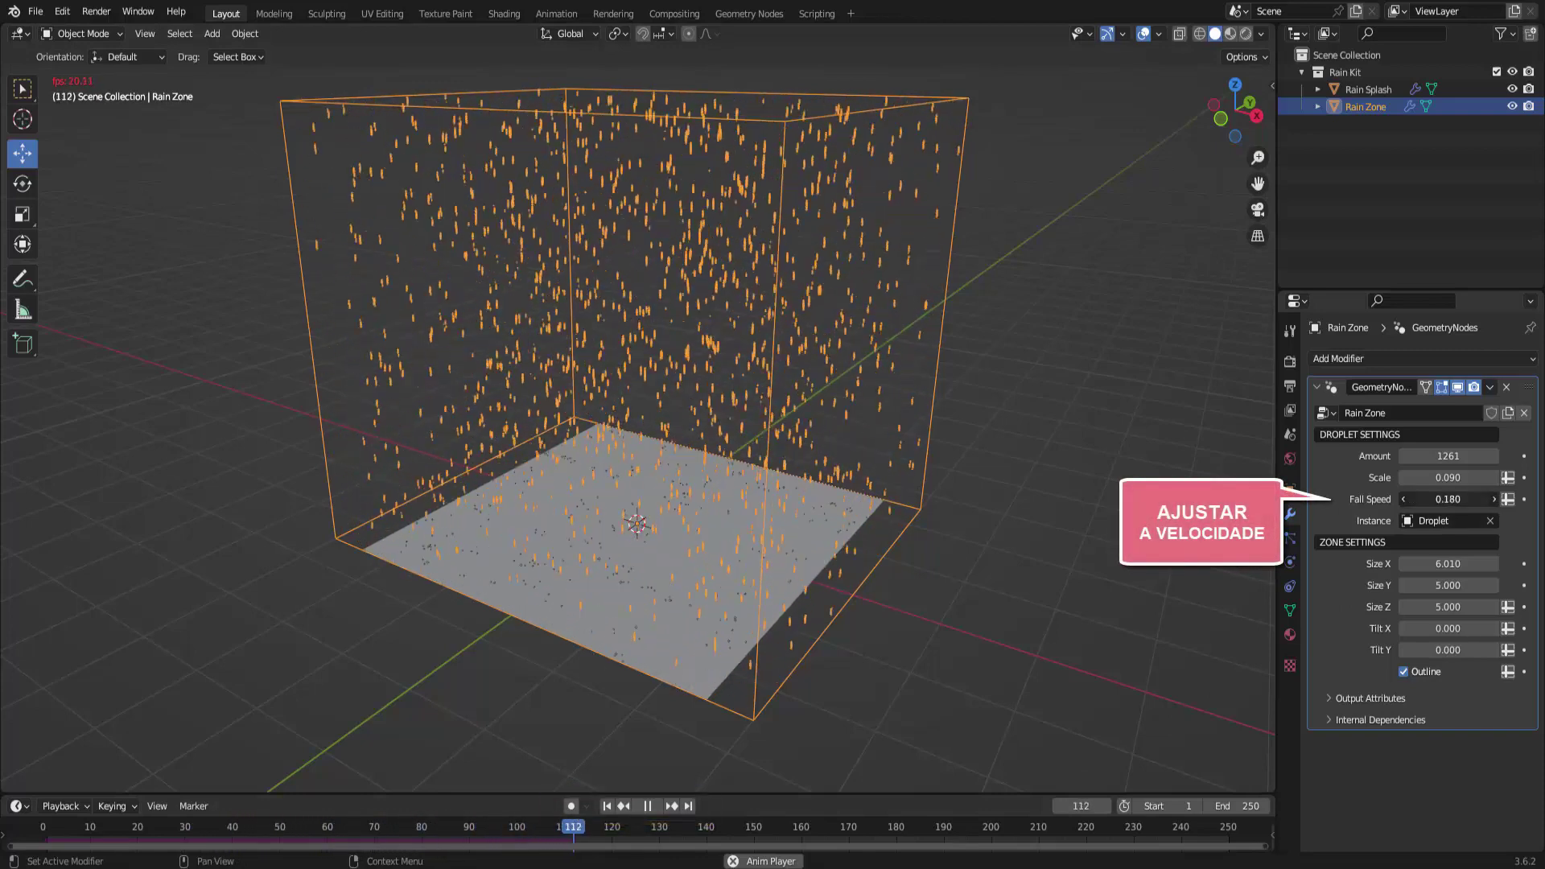
drag(1383, 499, 1367, 499)
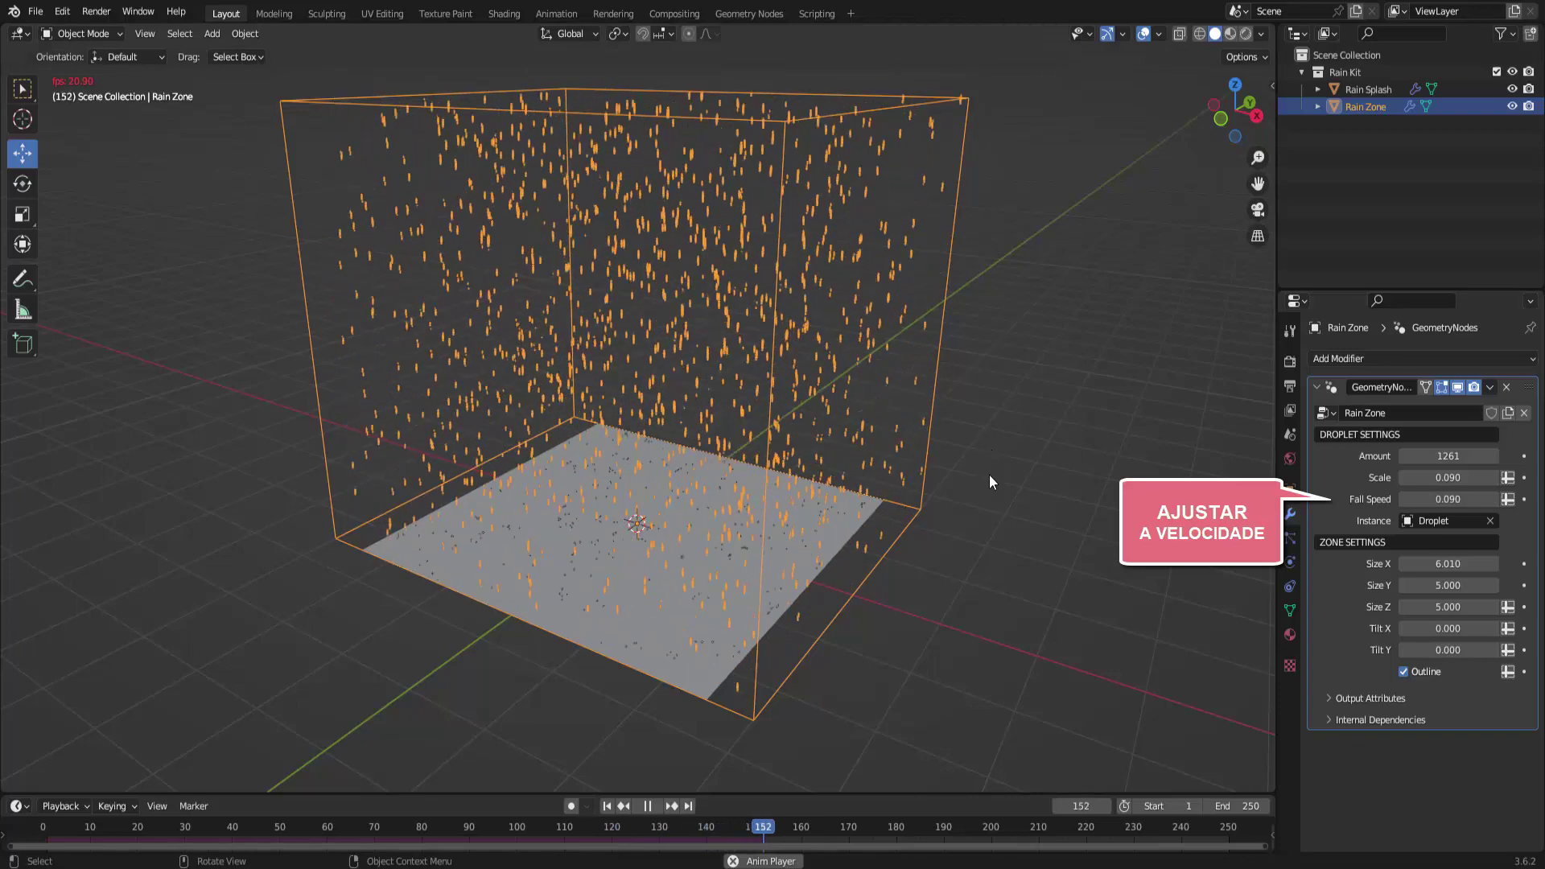
click(831, 544)
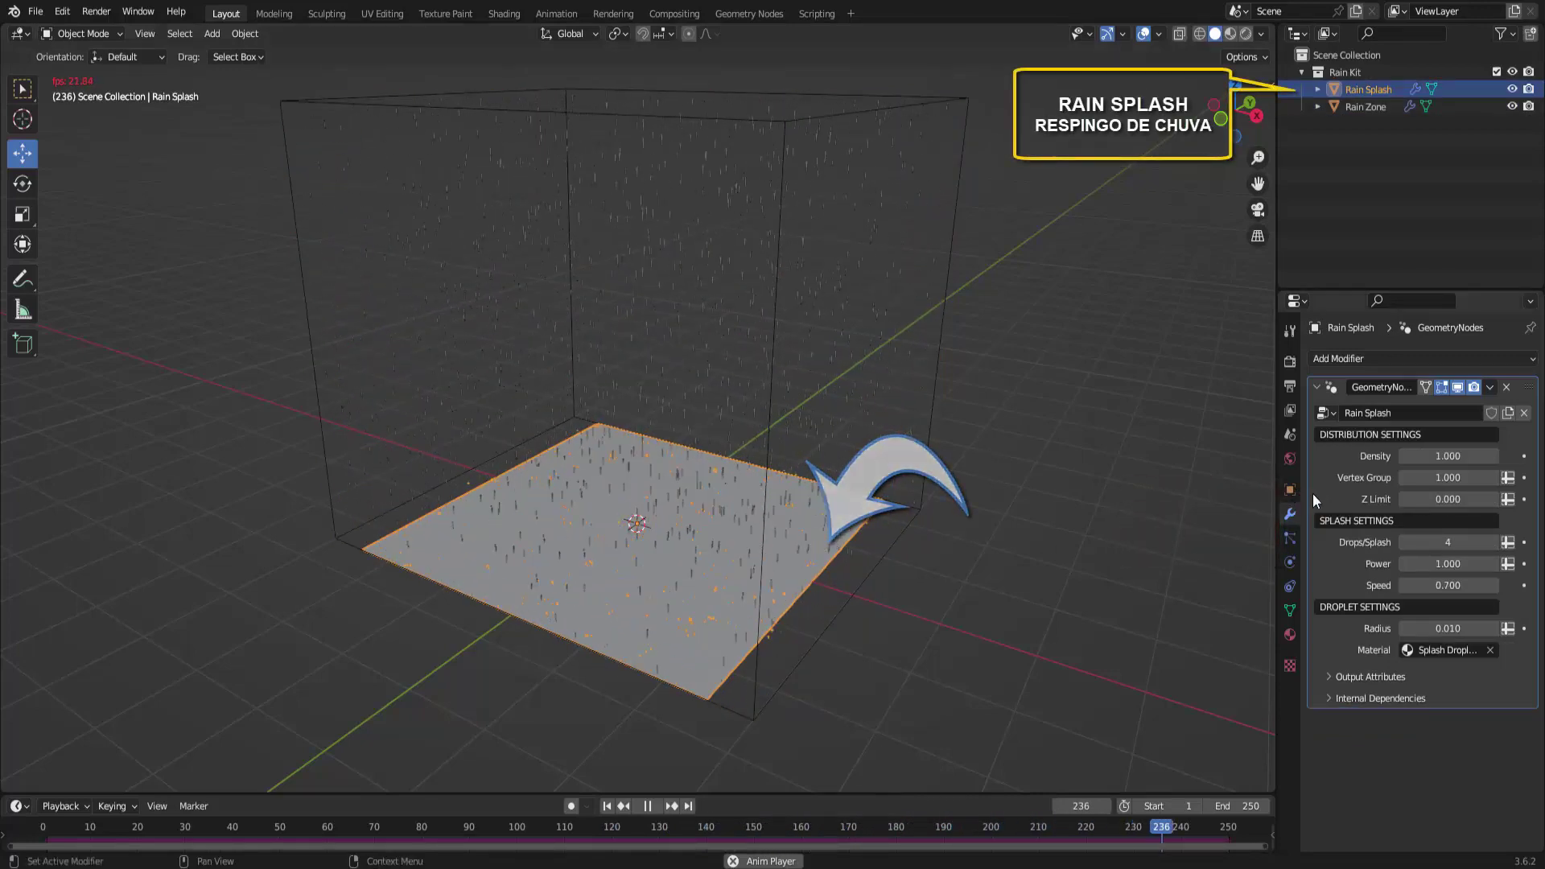
Step: Raise the Rain Splash modifier's Density to 1.630
drag(1428, 455, 1472, 455)
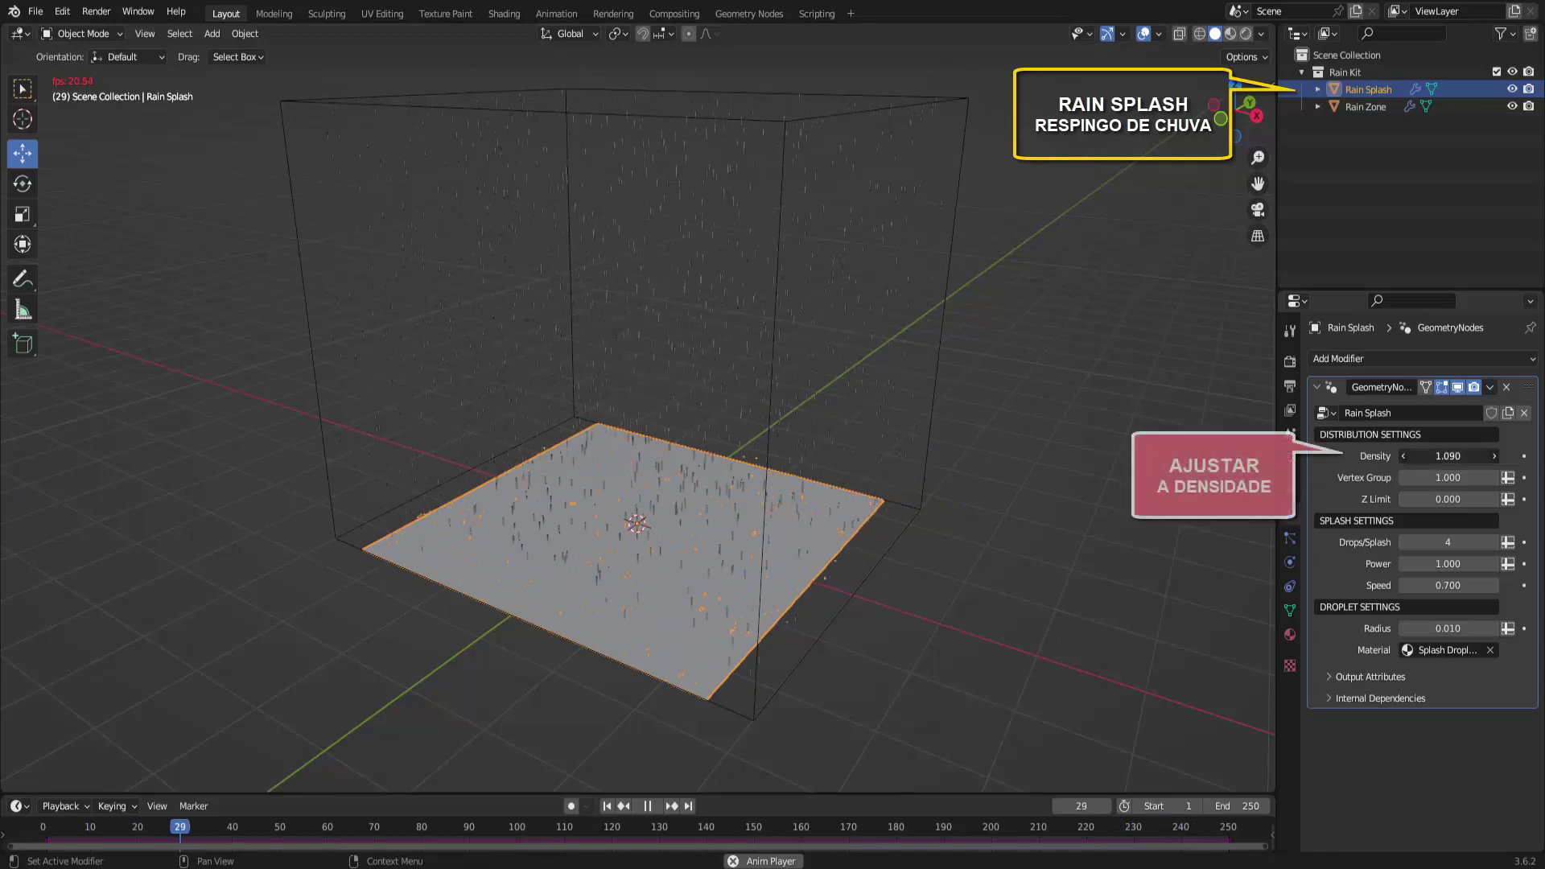
scroll(727, 627, up, 2)
scroll(726, 626, up, 1)
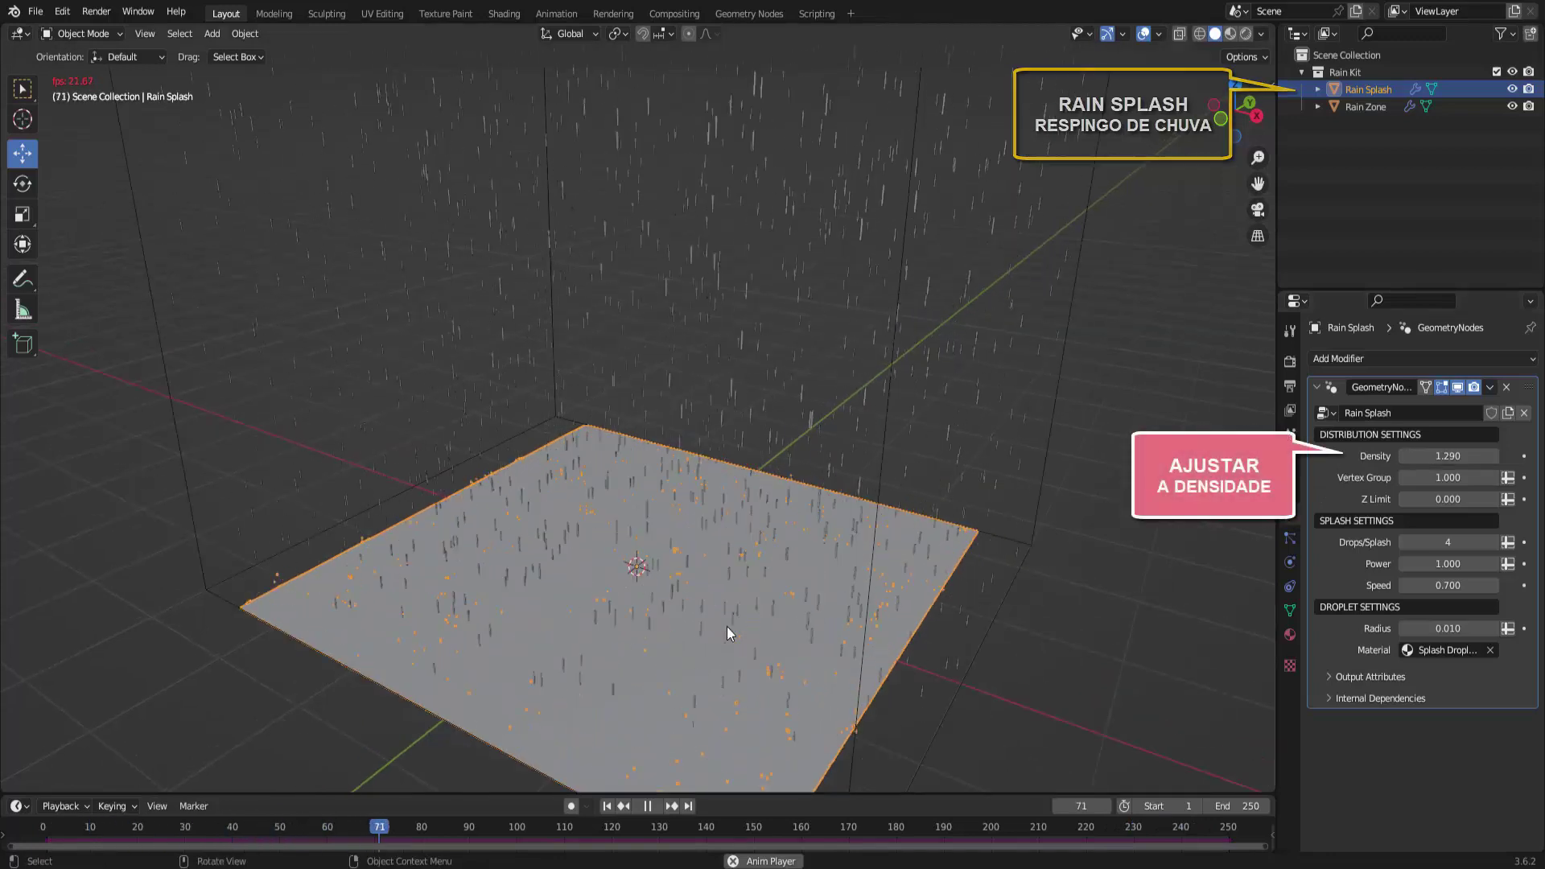
drag(1439, 456, 1481, 456)
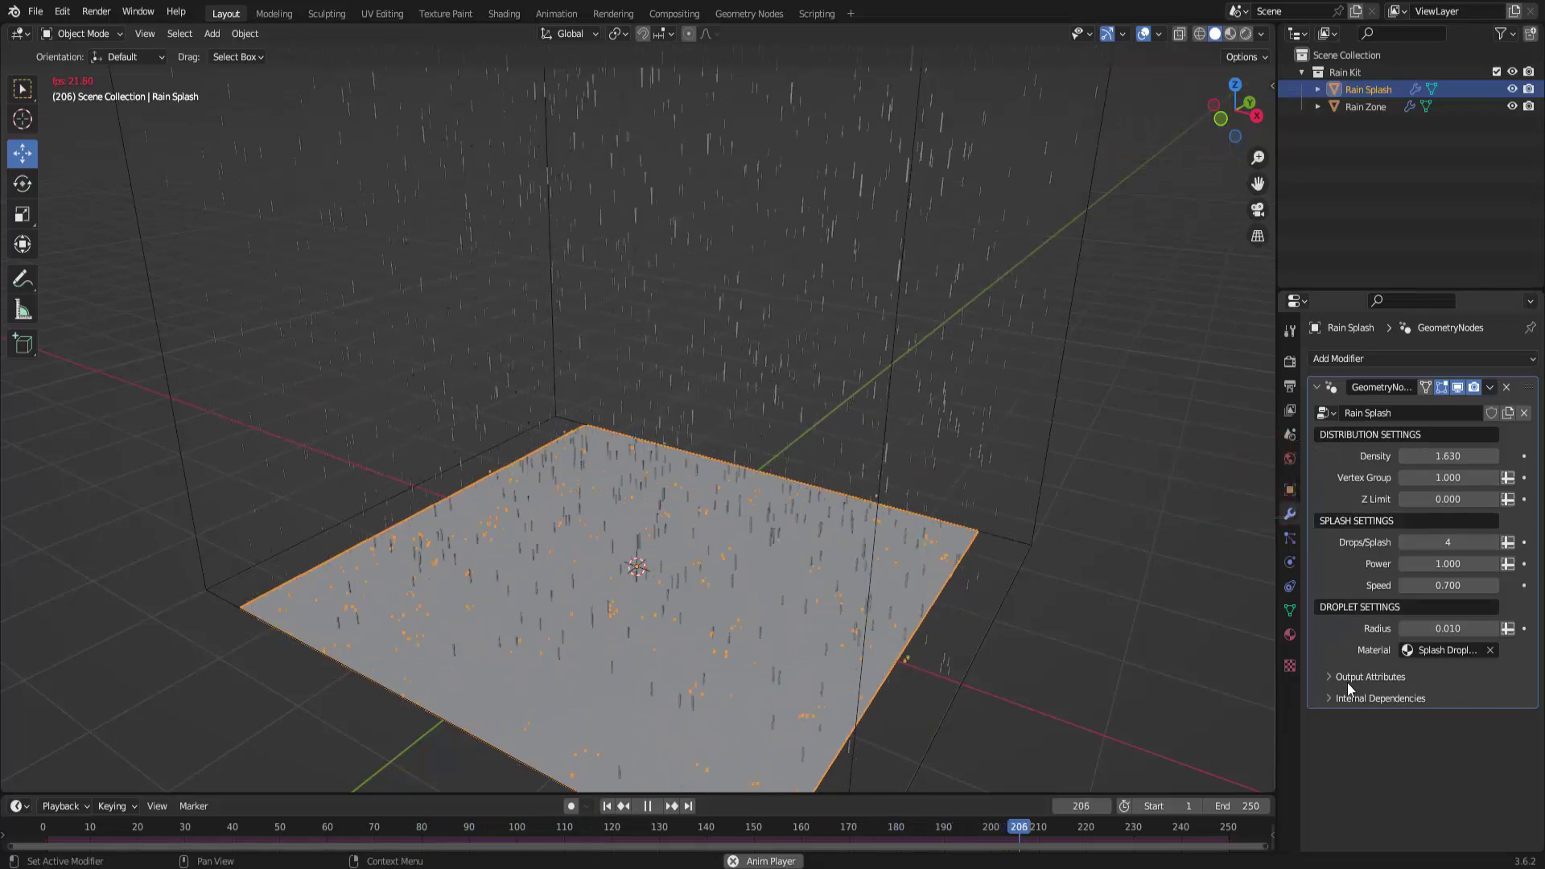
scroll(1054, 577, down, 2)
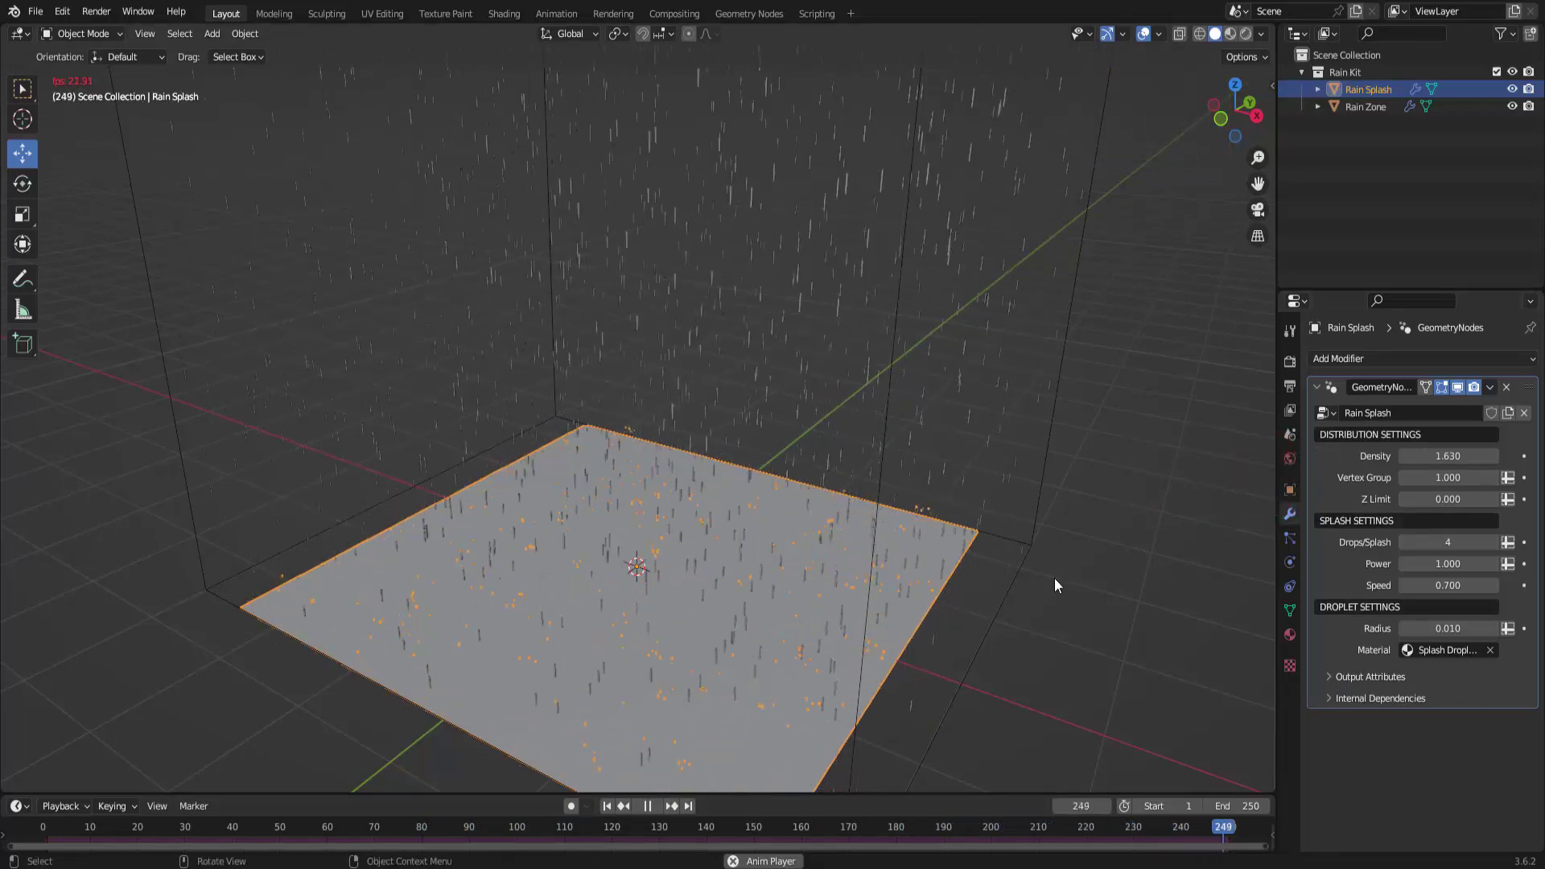
scroll(1014, 574, down, 1)
scroll(1010, 576, down, 1)
scroll(1008, 576, down, 1)
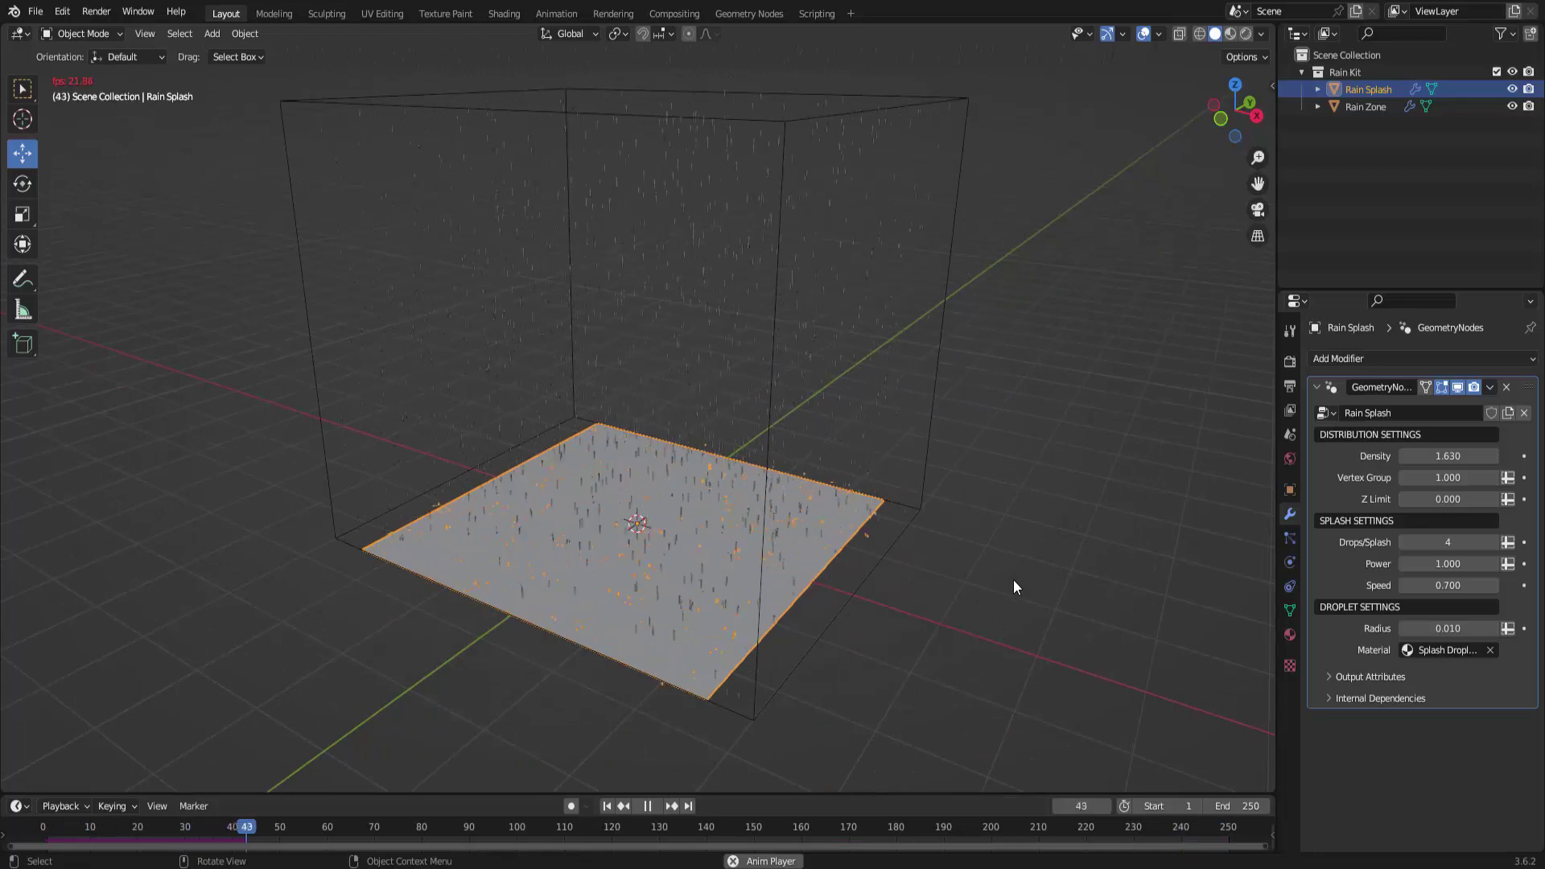
Step: Stop rain playback at frame 102 and deselect the splash plane
middle_drag(1012, 577, 1010, 562)
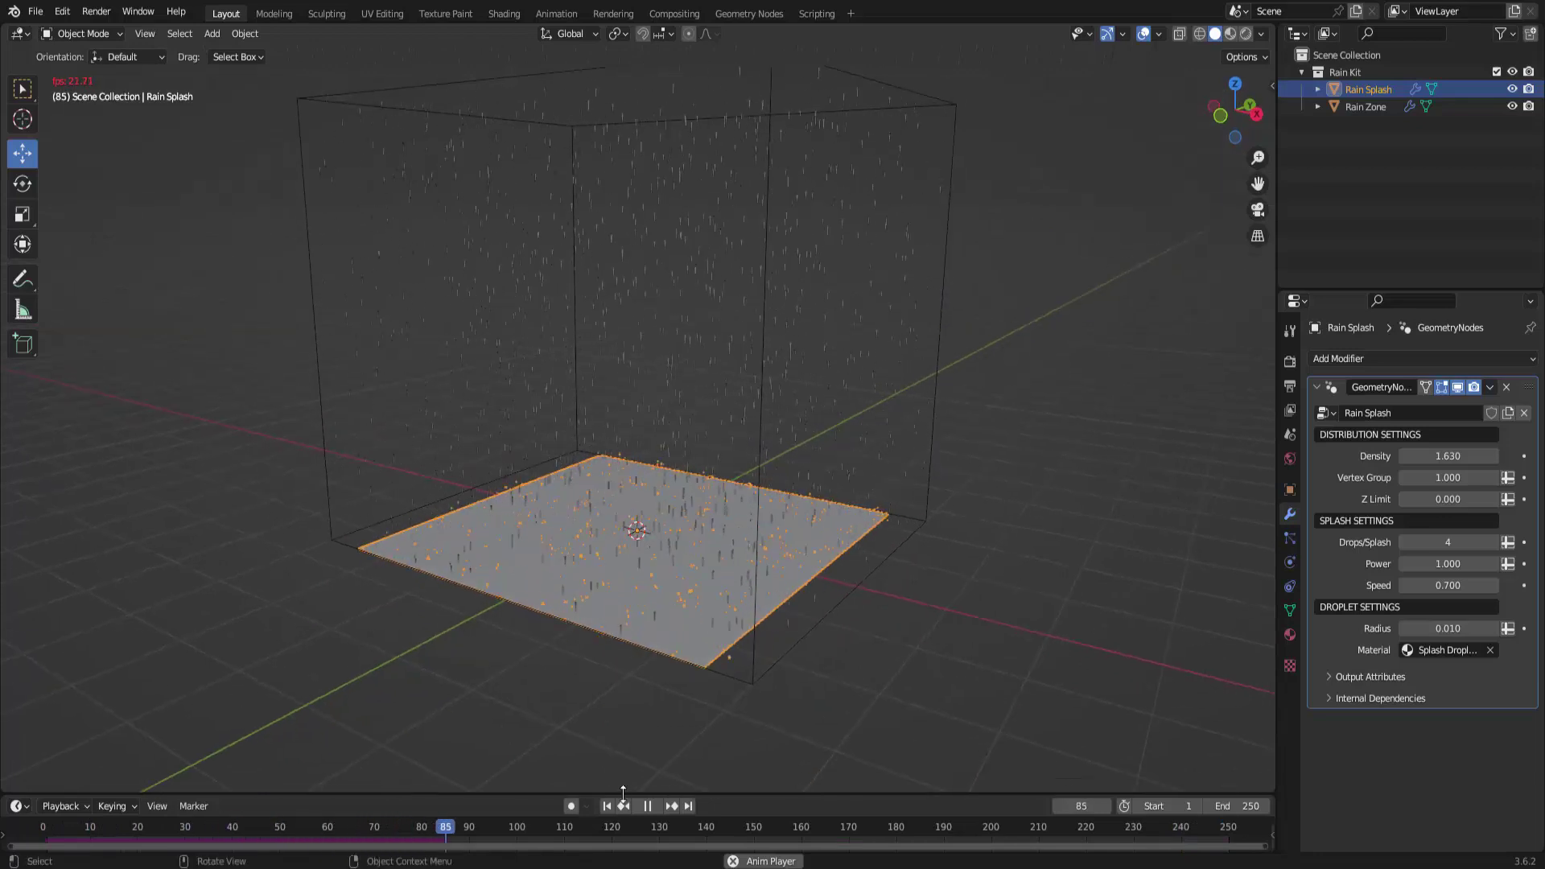
click(654, 804)
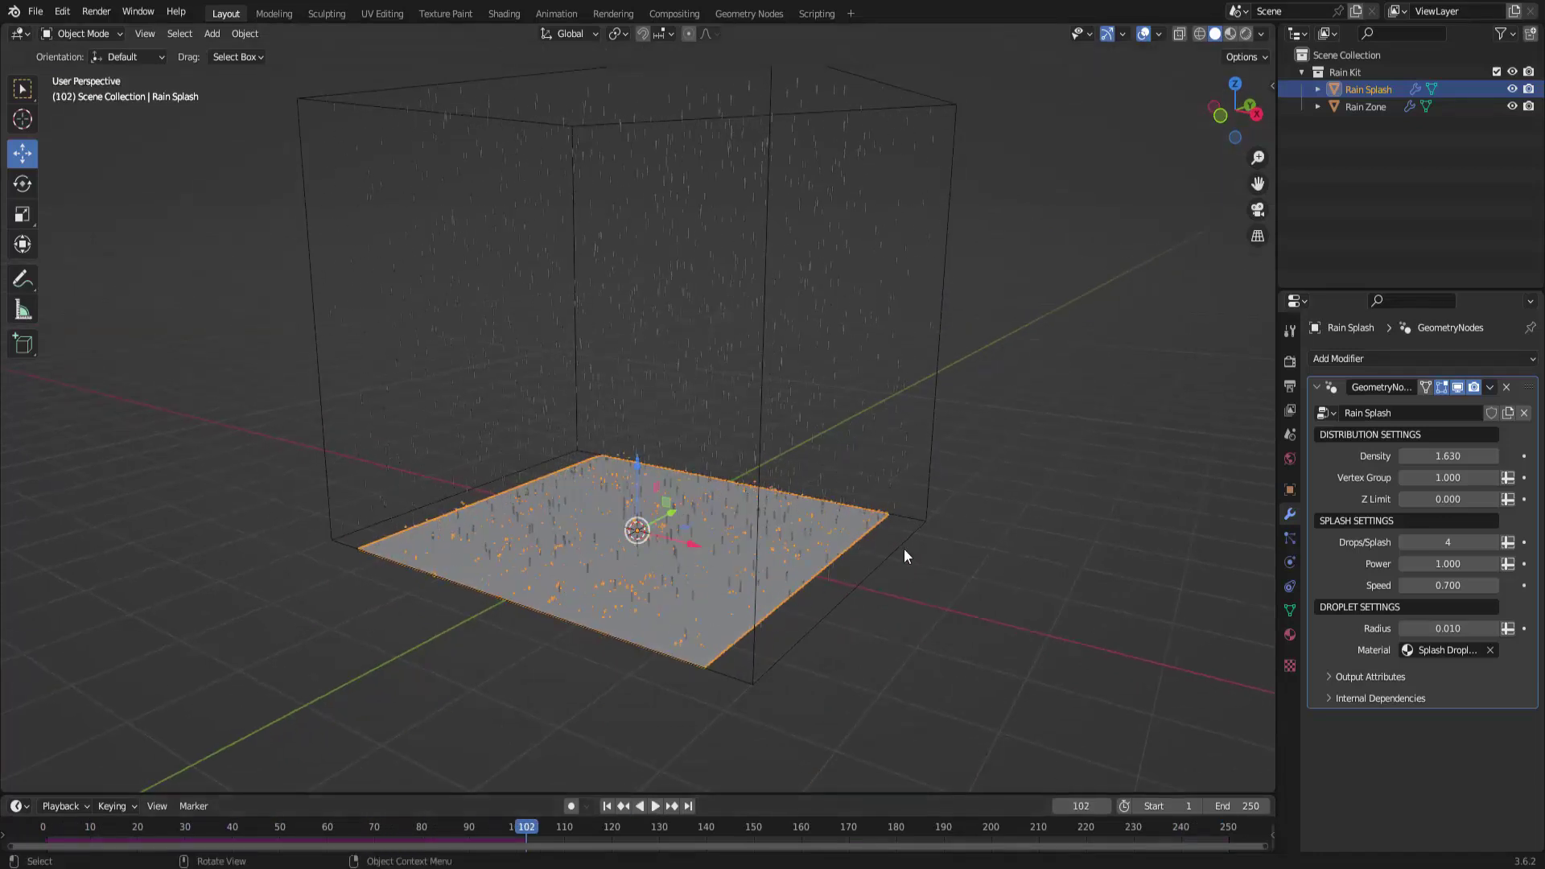
click(1025, 483)
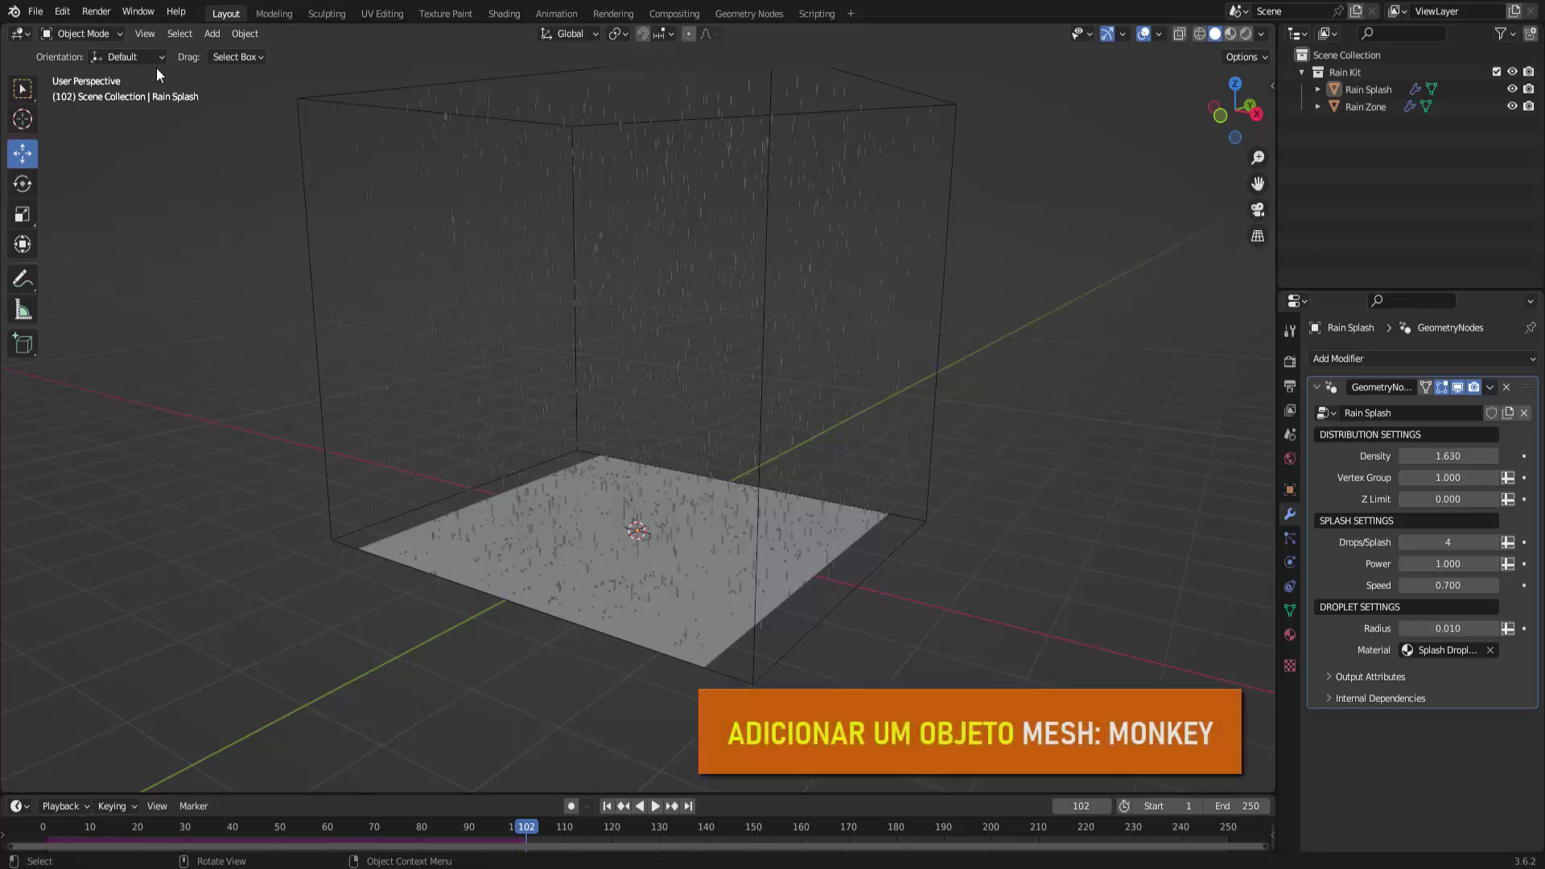
Step: Add a Suzanne monkey, raise it along Z, and give it a Subdivision modifier (viewport 3, render 2)
click(212, 36)
mouse_move(241, 53)
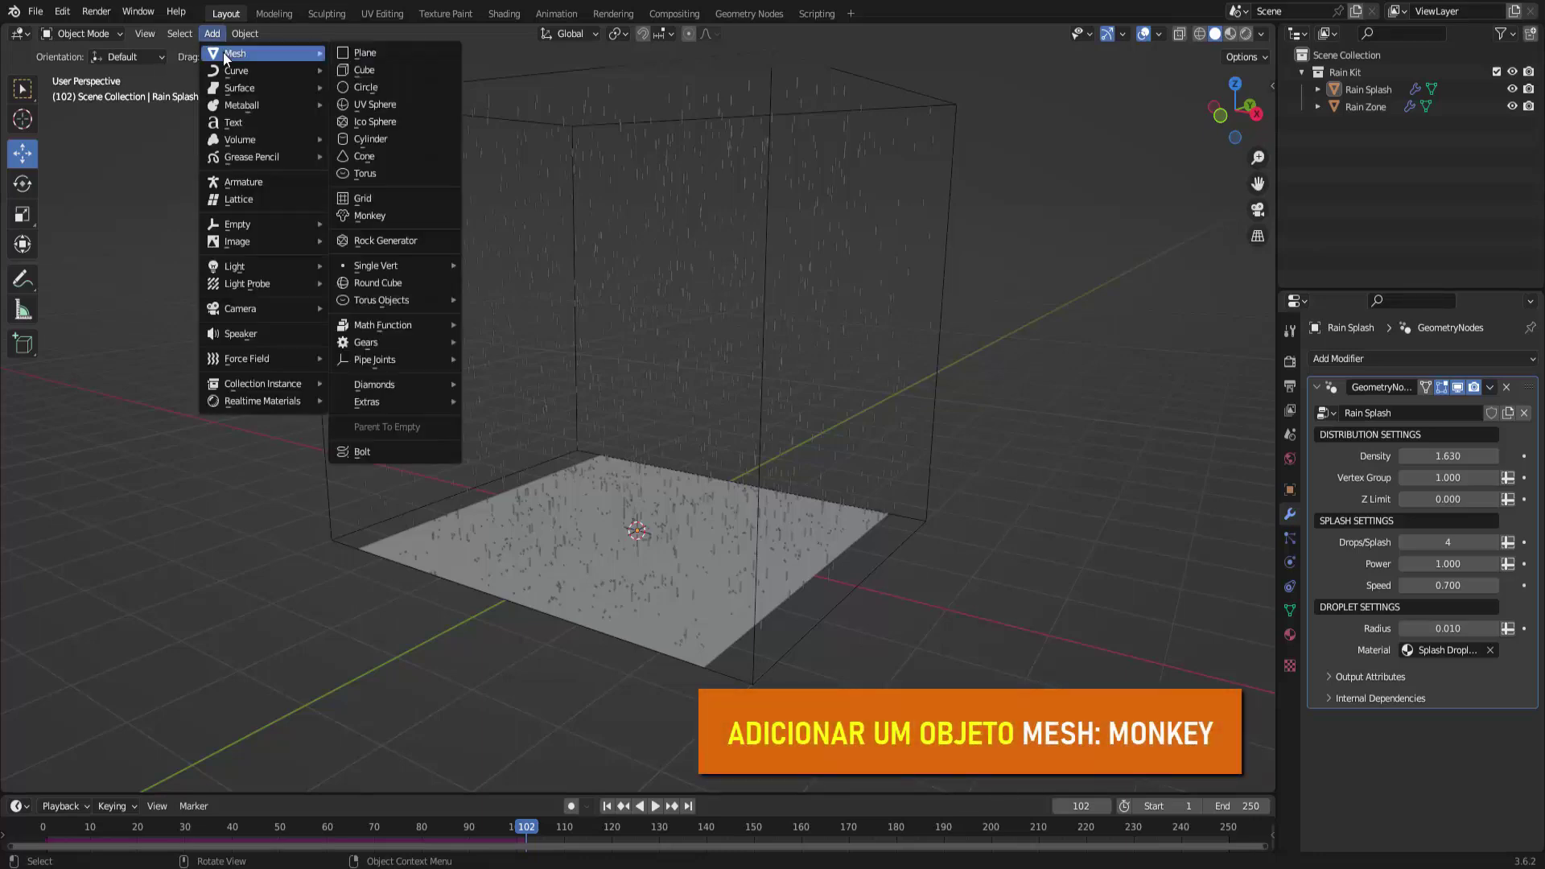
click(381, 215)
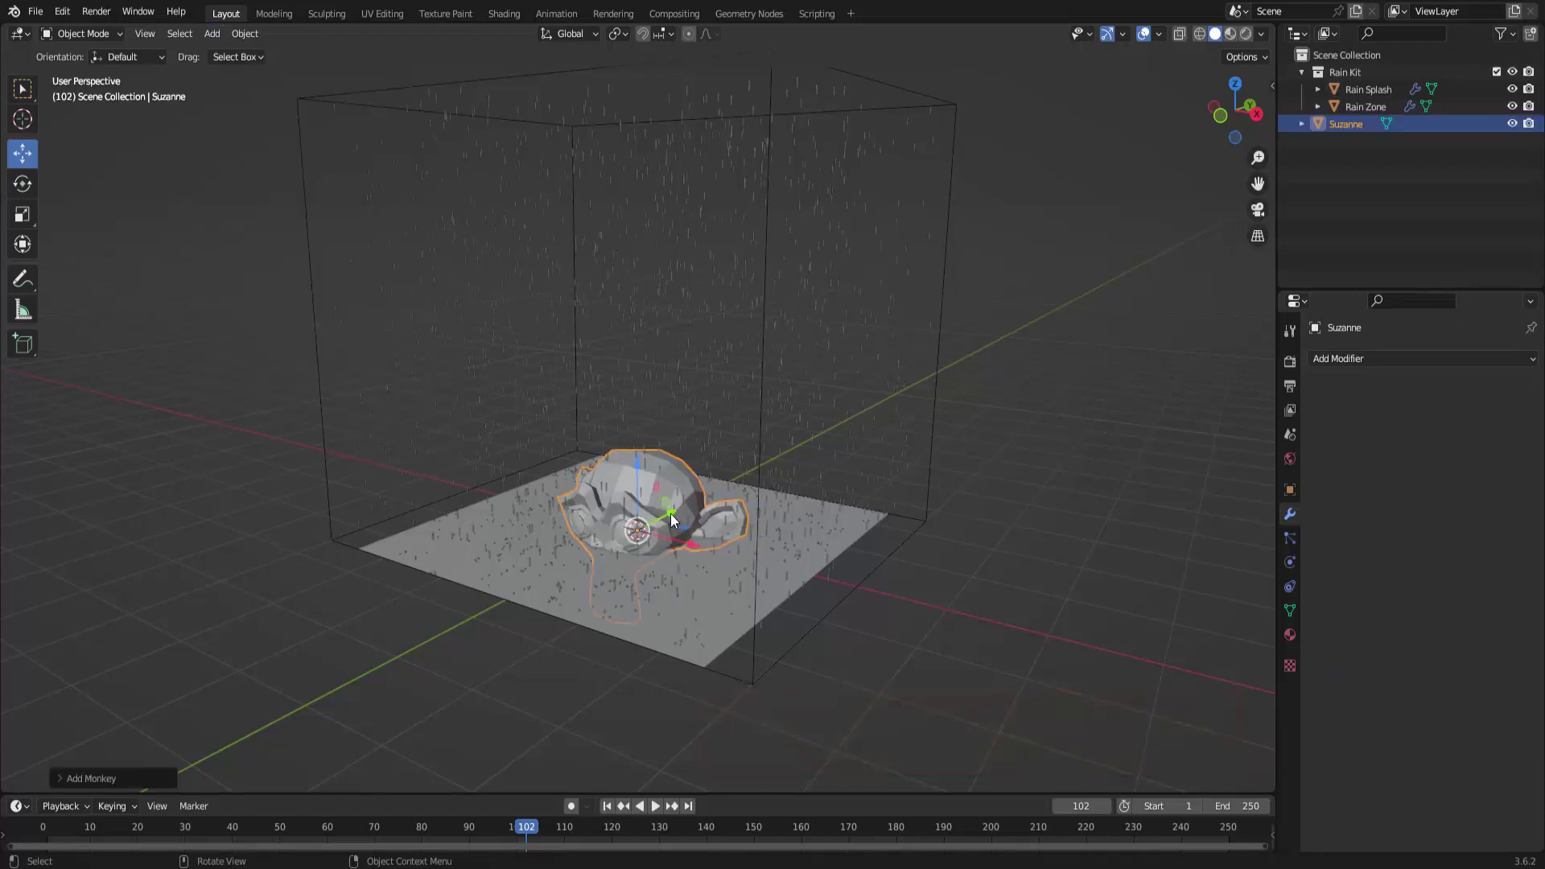
drag(637, 469, 856, 319)
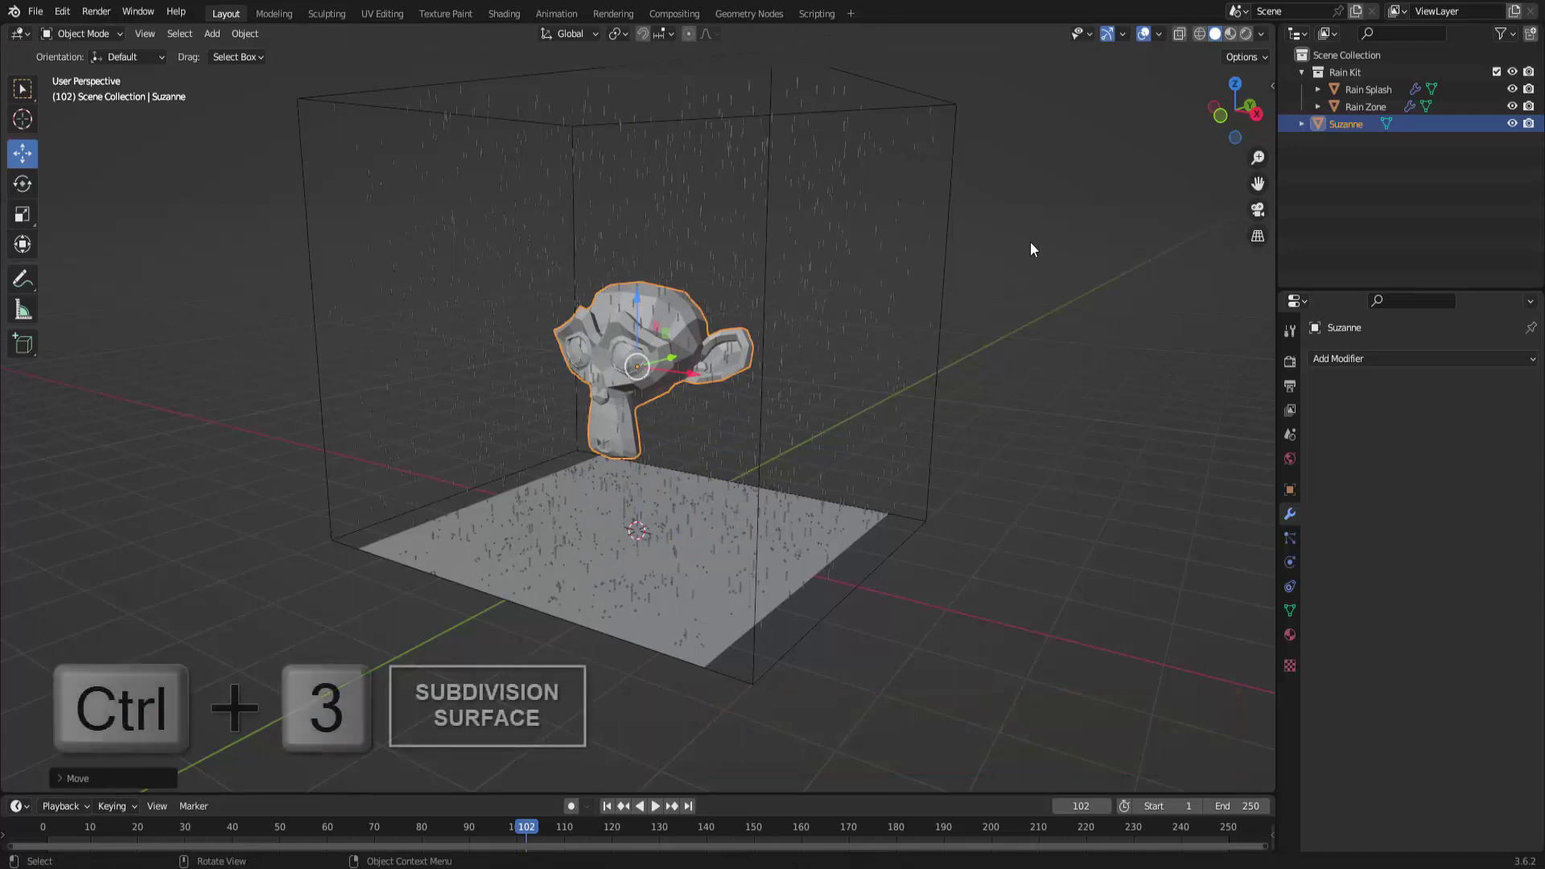
key(ctrl+3)
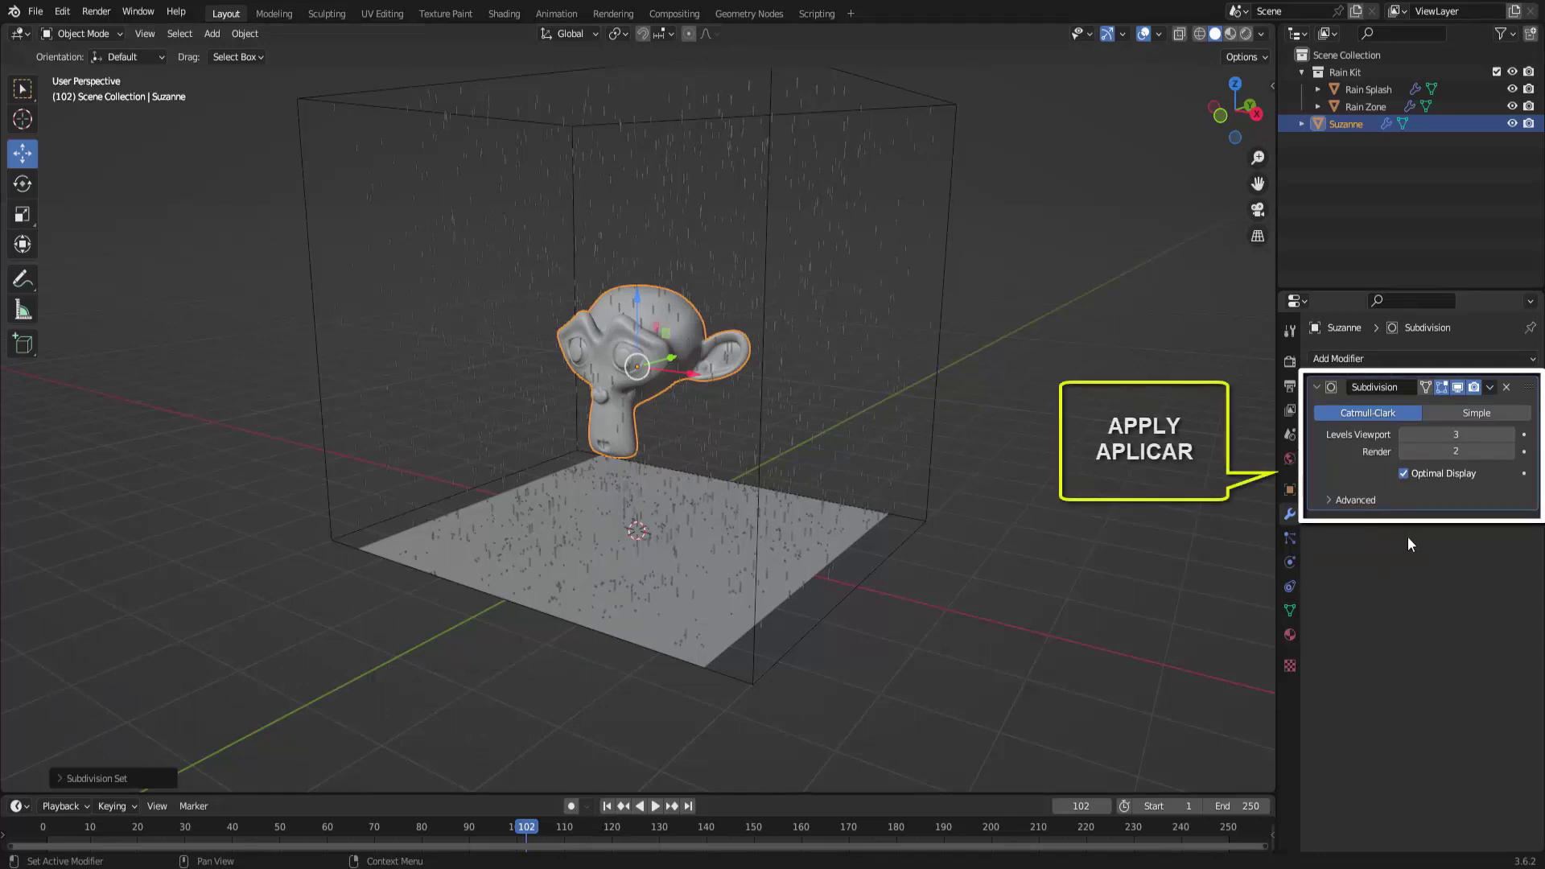
Step: Apply Suzanne's Subdivision modifier, then replay the rain from frame 1 to frame 128
click(1491, 389)
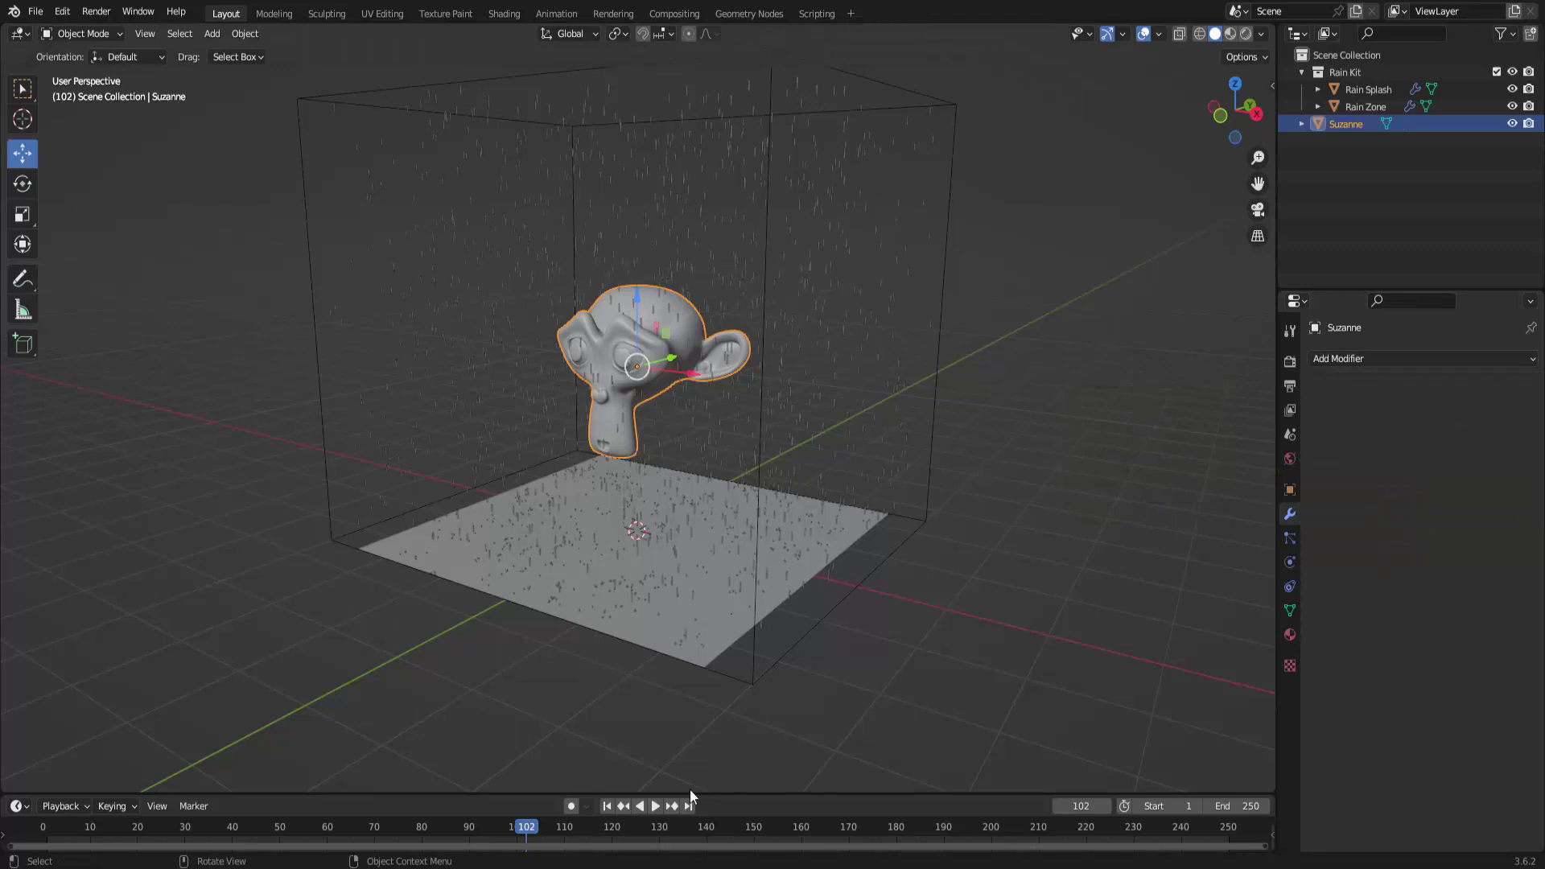
click(616, 806)
click(608, 807)
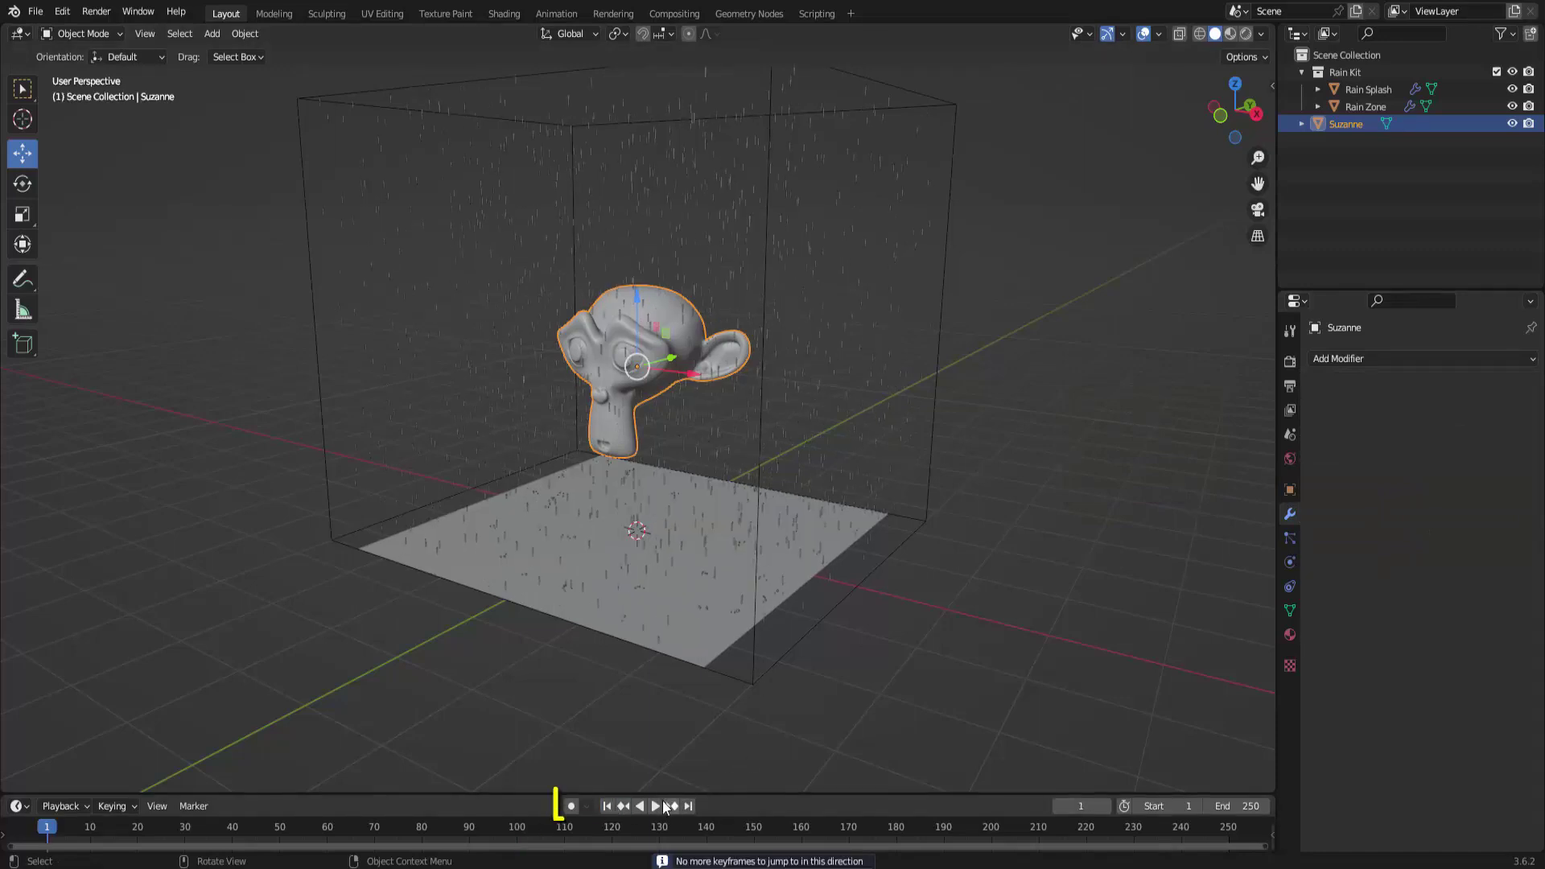
click(655, 806)
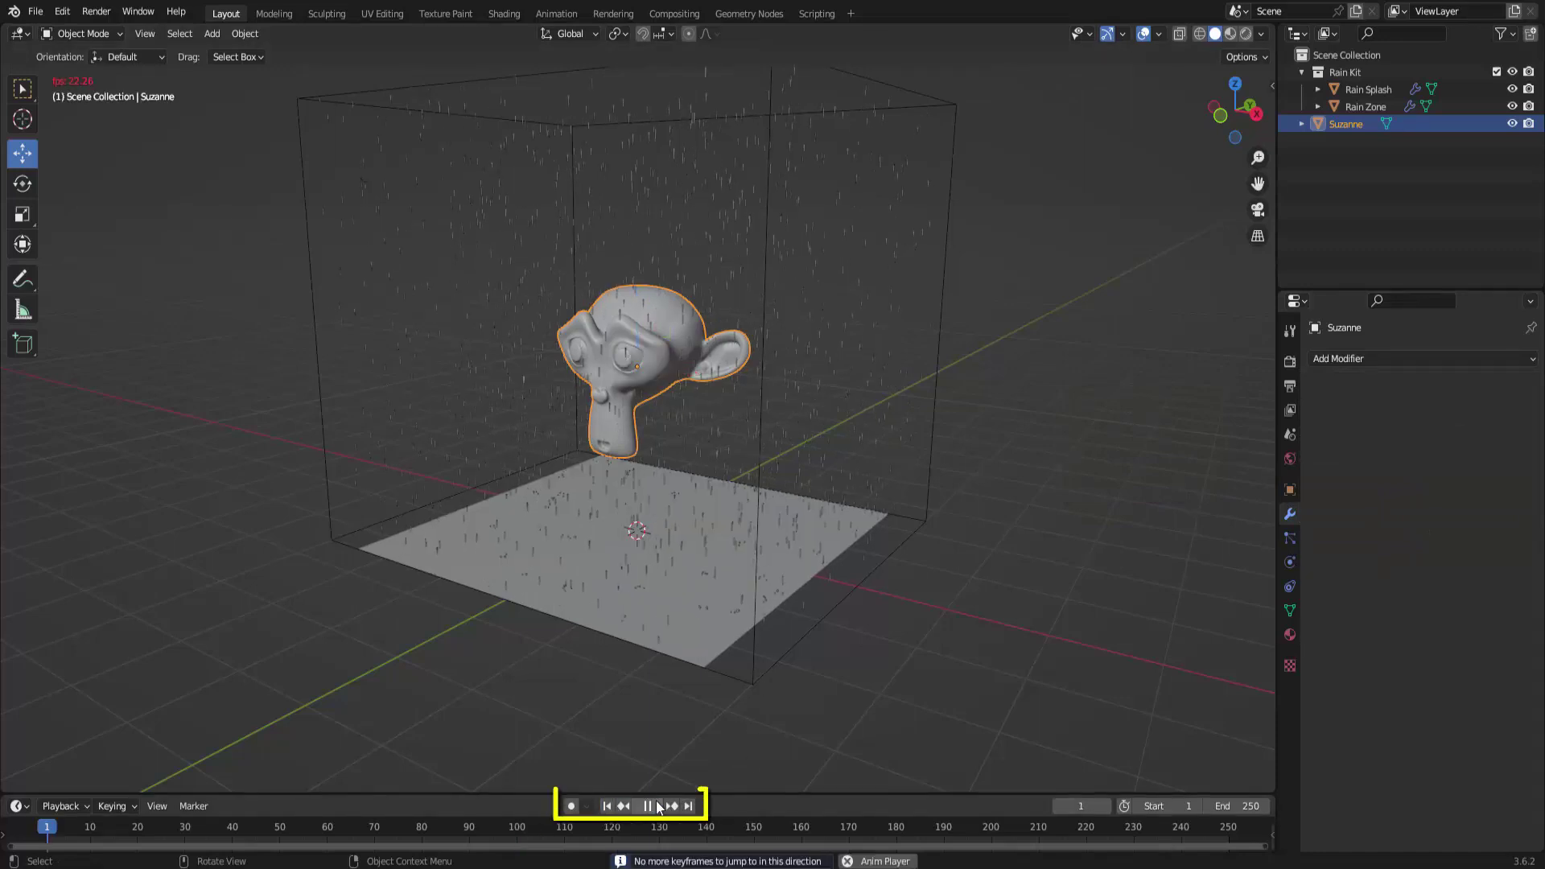
click(728, 556)
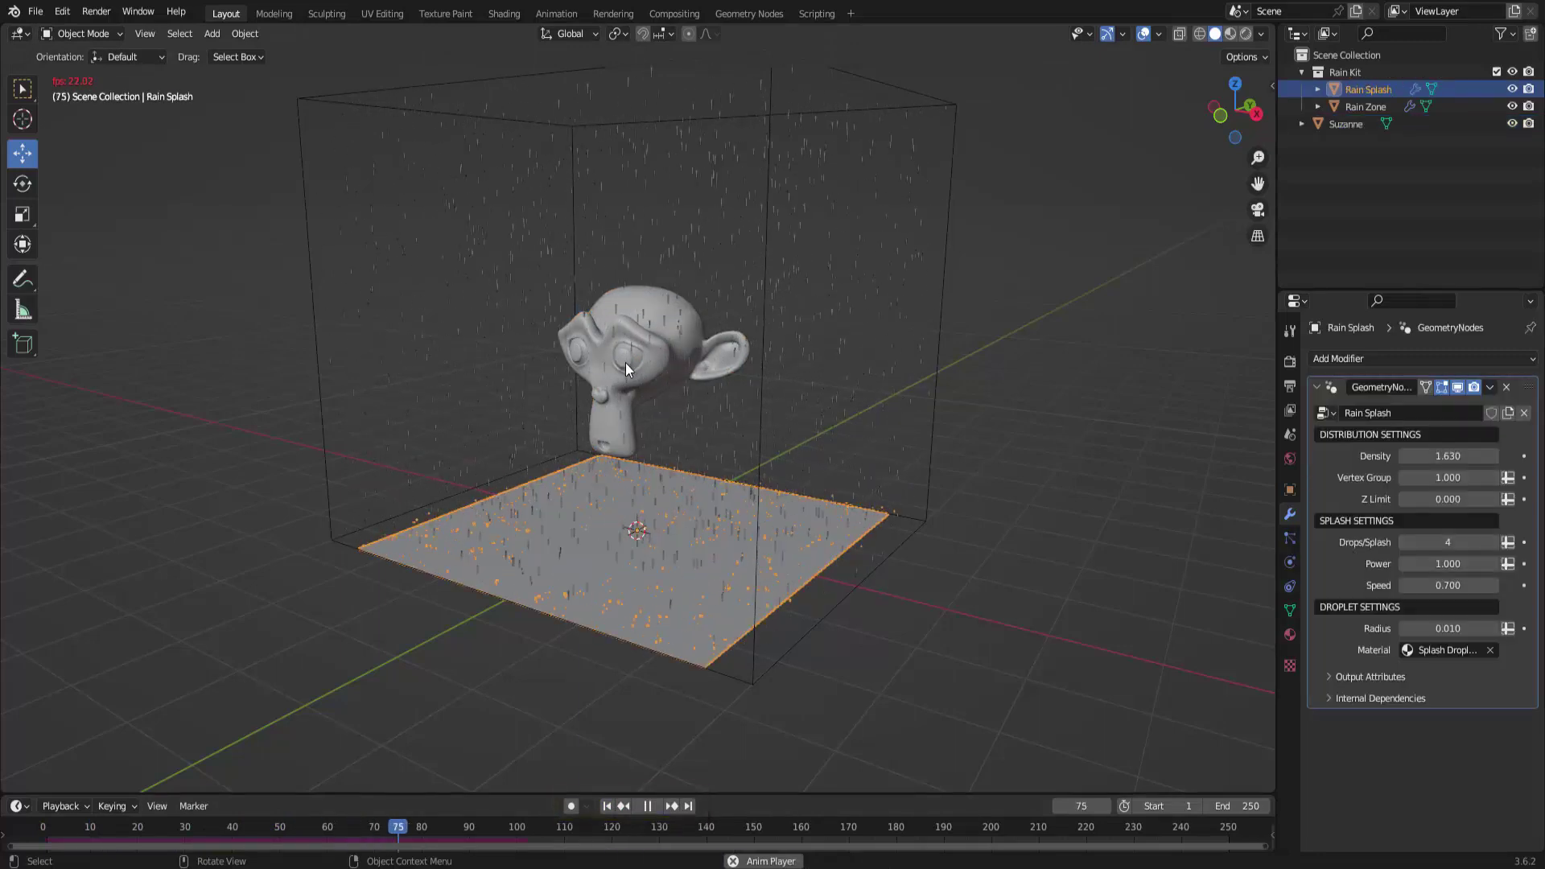
click(648, 805)
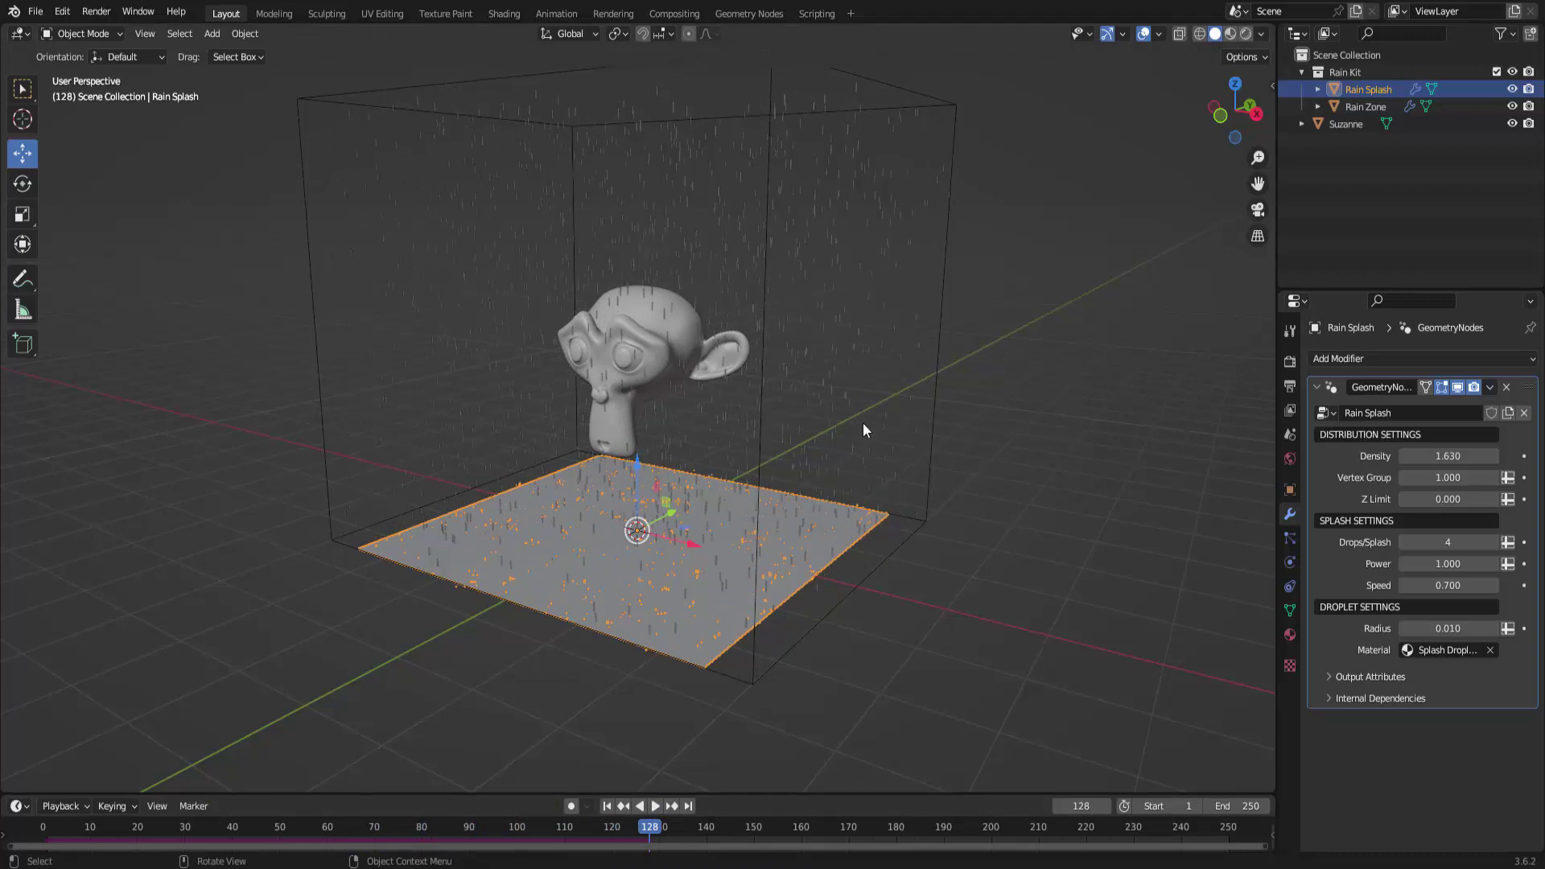
Step: Copy the Rain Splash modifier onto Suzanne with Ctrl+L Copy Modifiers, then reselect Suzanne
click(684, 323)
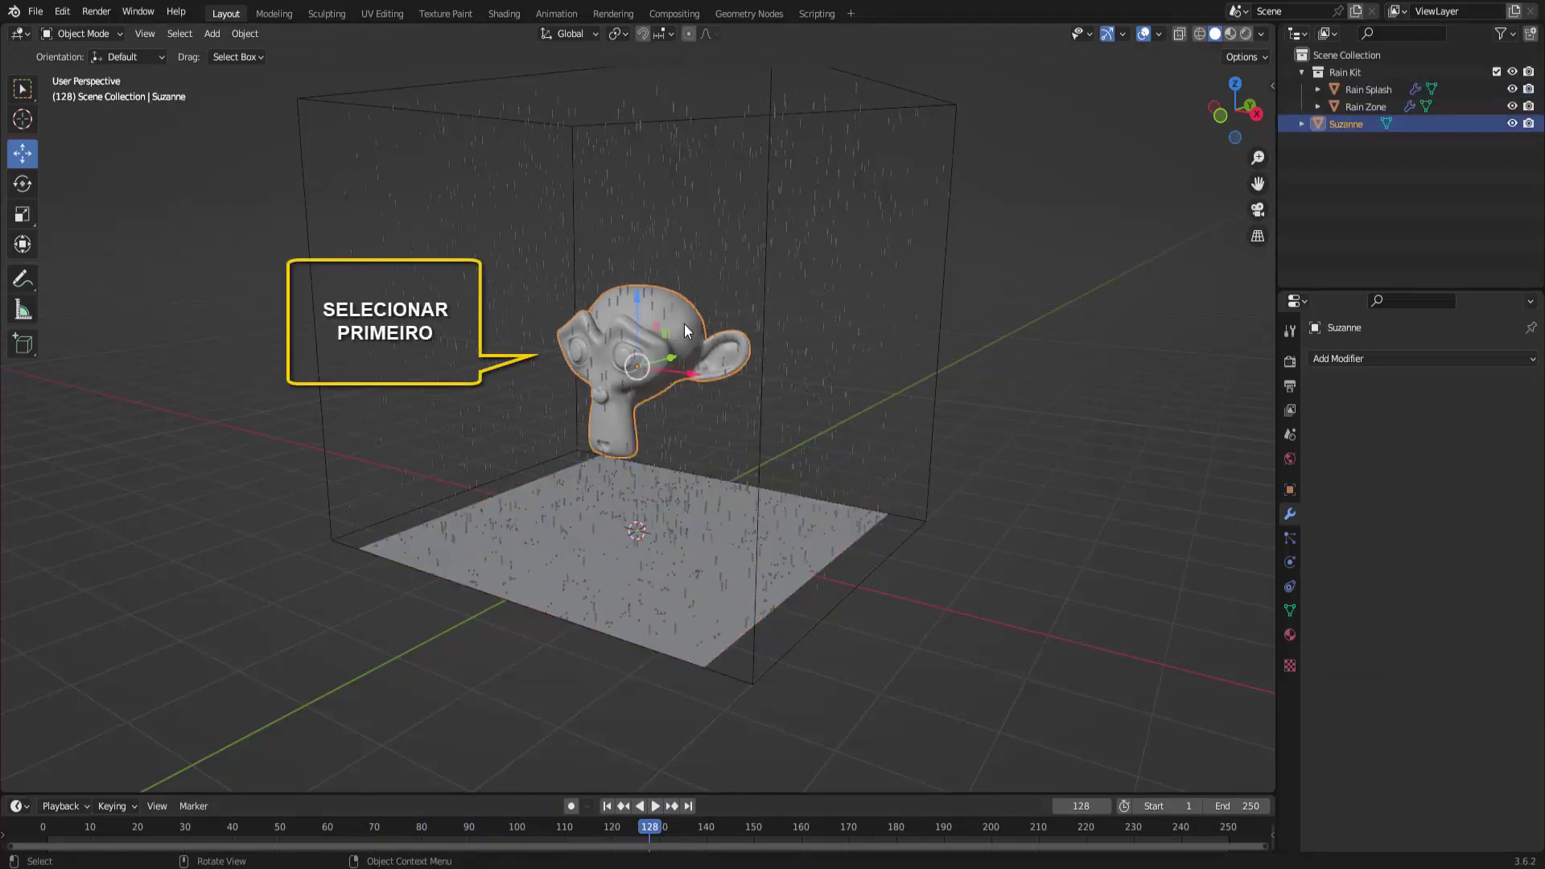
key(shift)
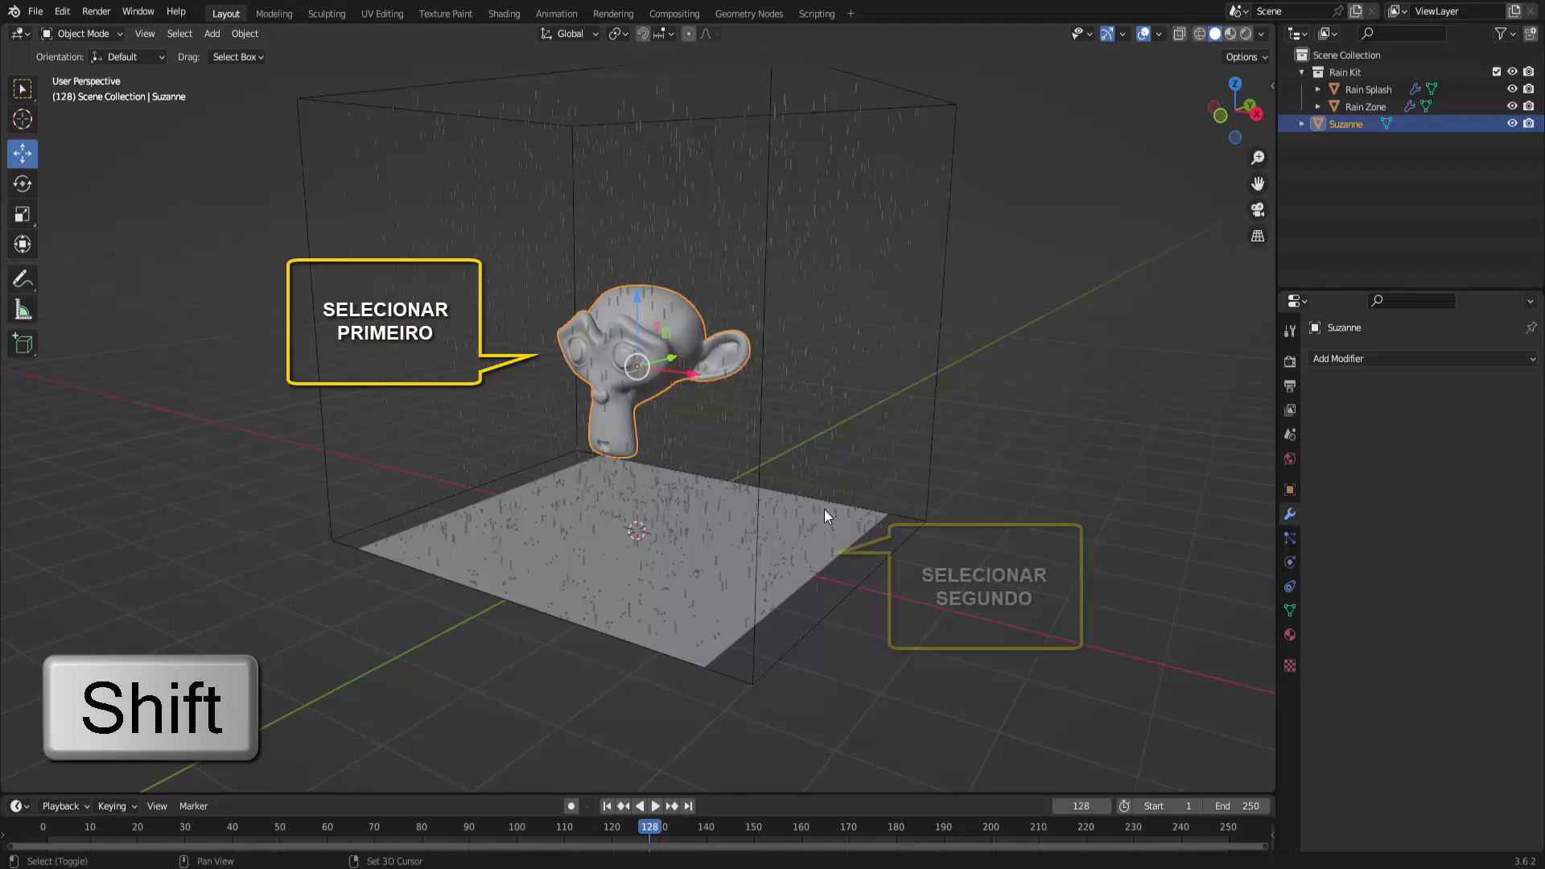
shift+click(820, 555)
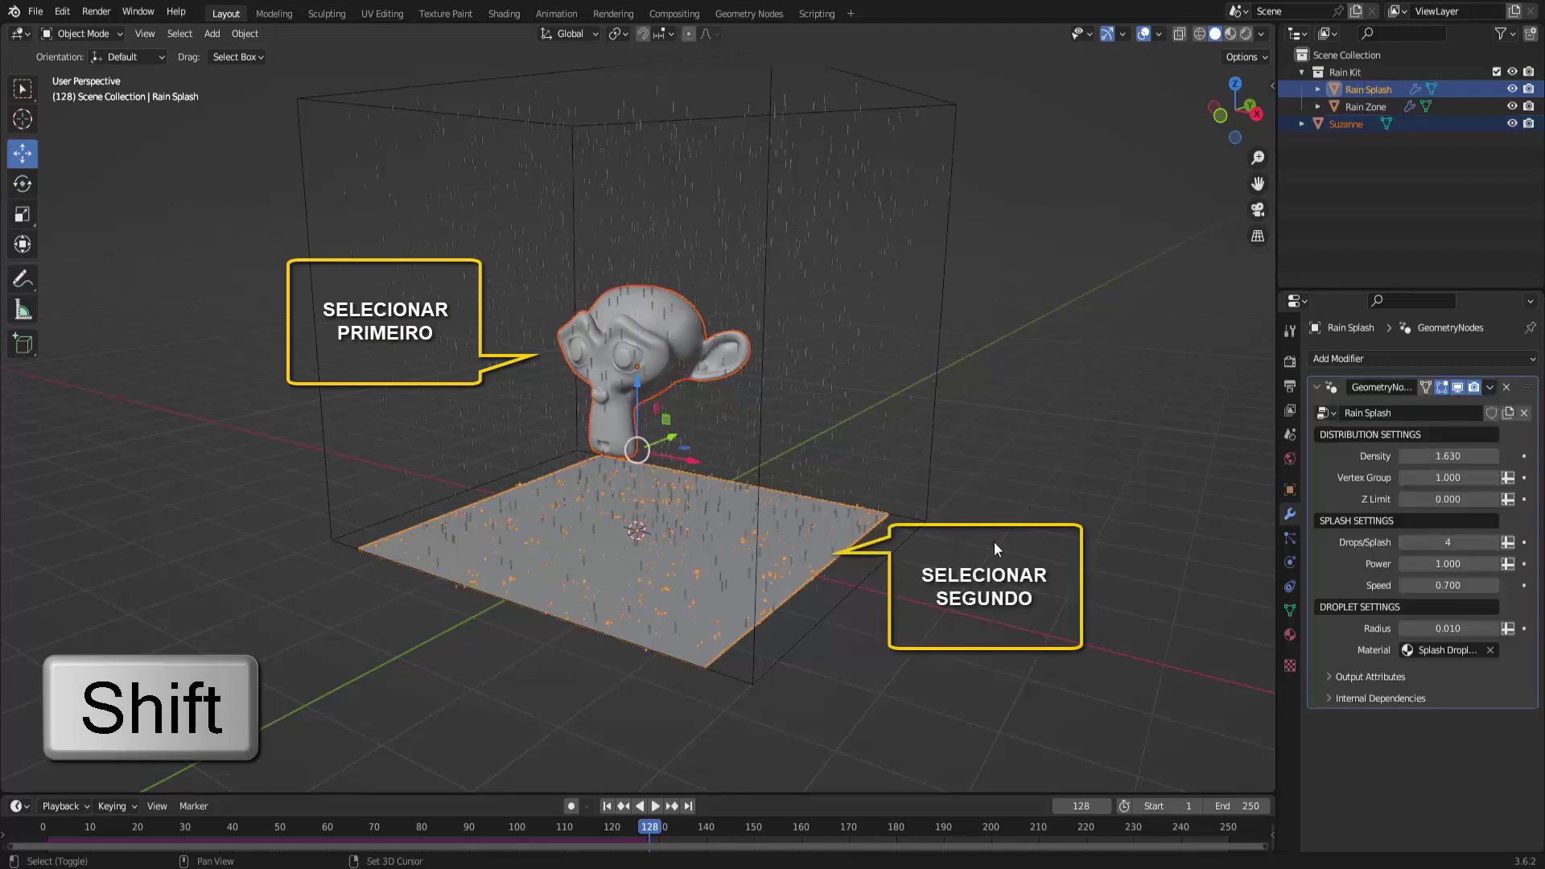
key(ctrl+l)
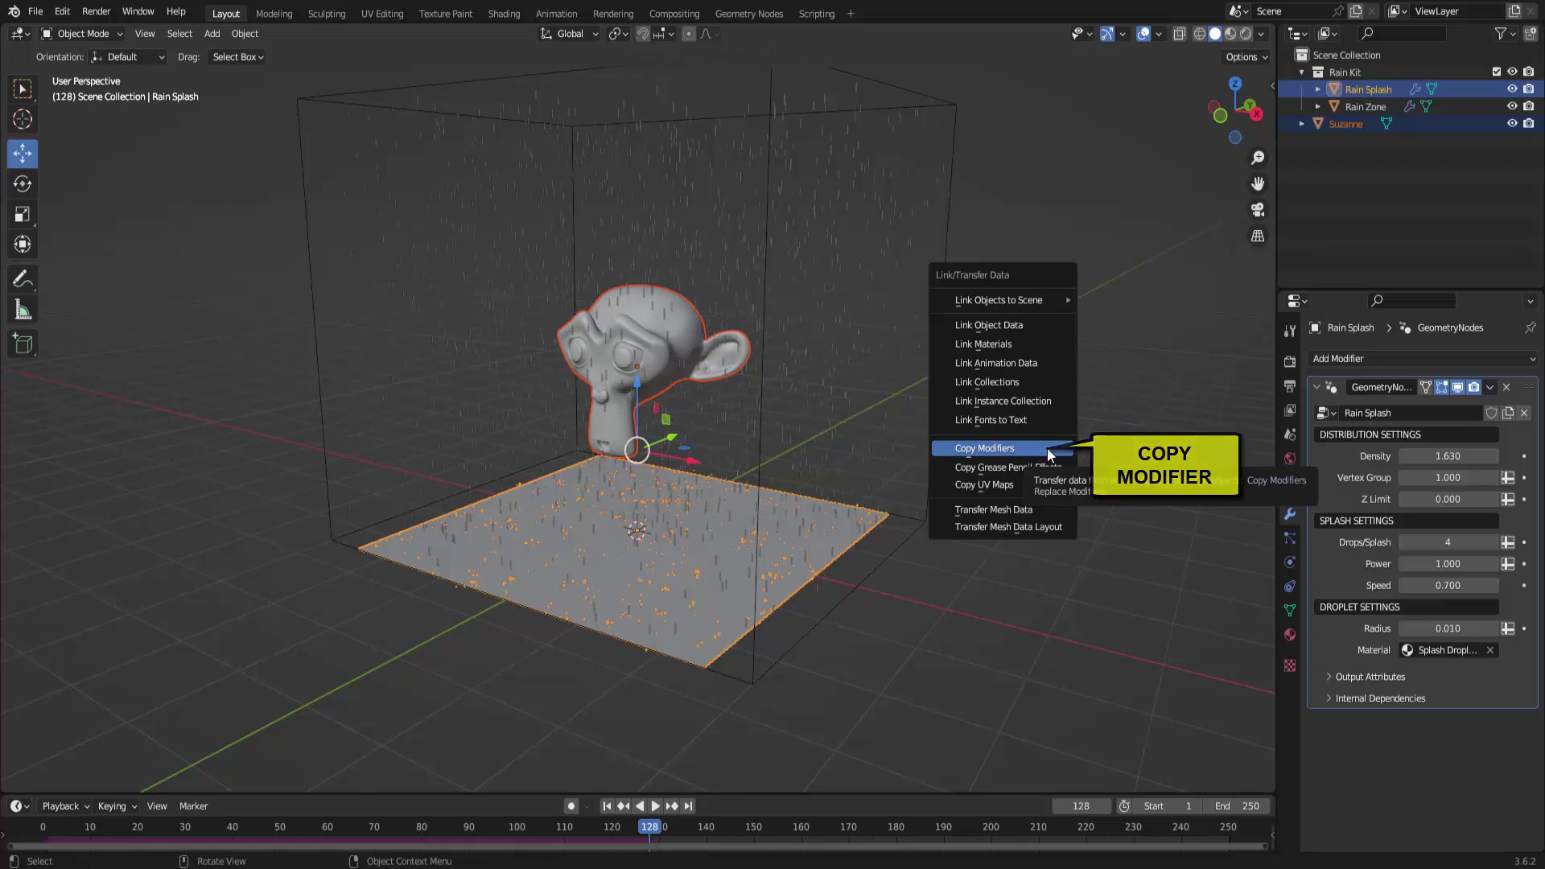
click(1047, 451)
click(1044, 449)
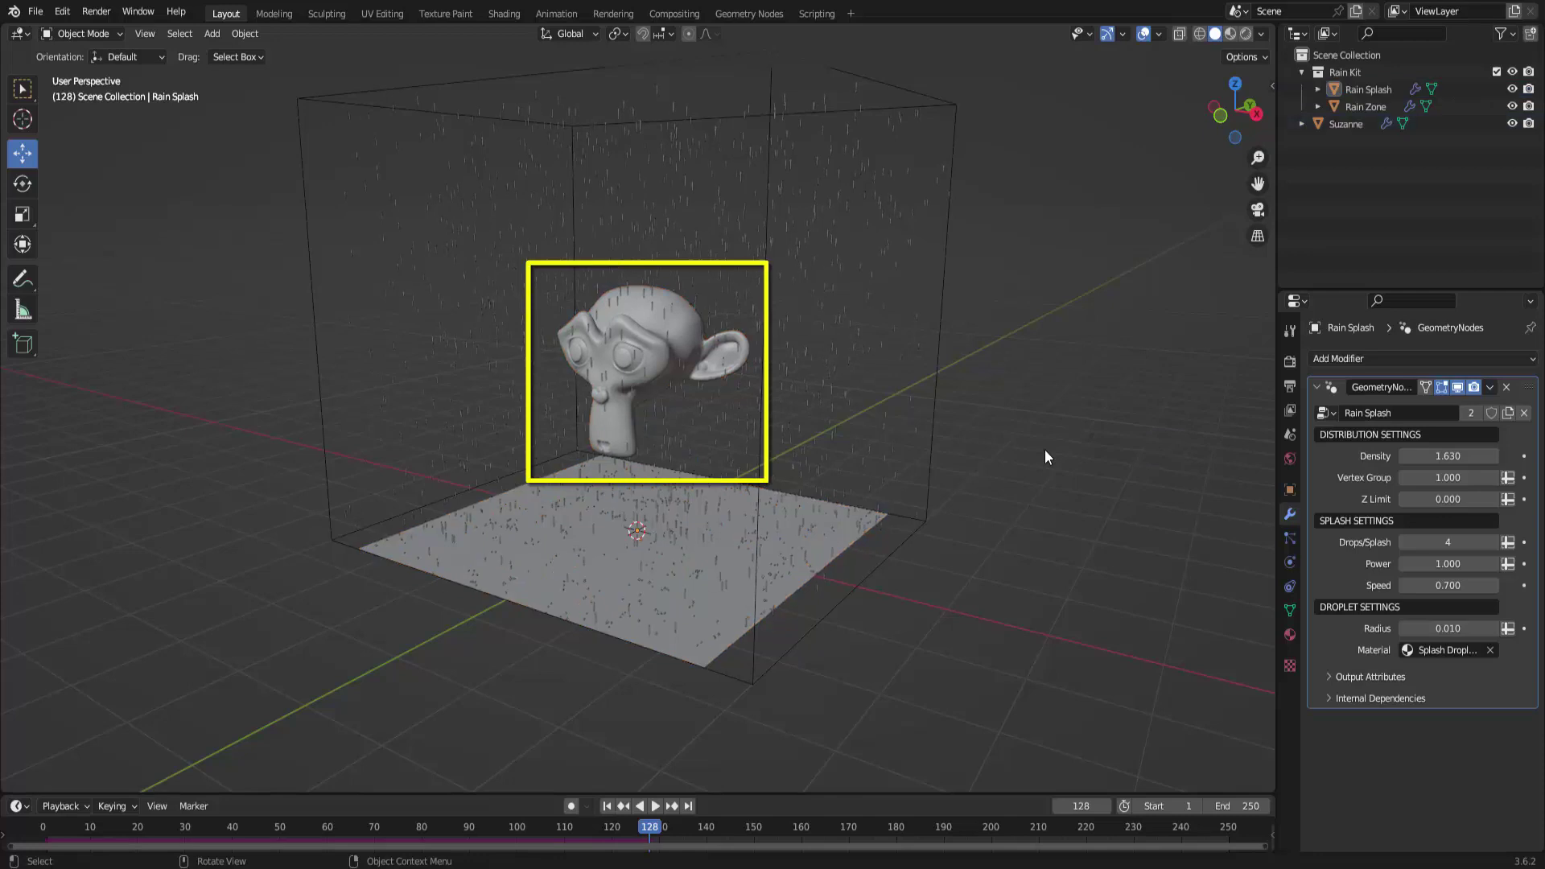
click(678, 327)
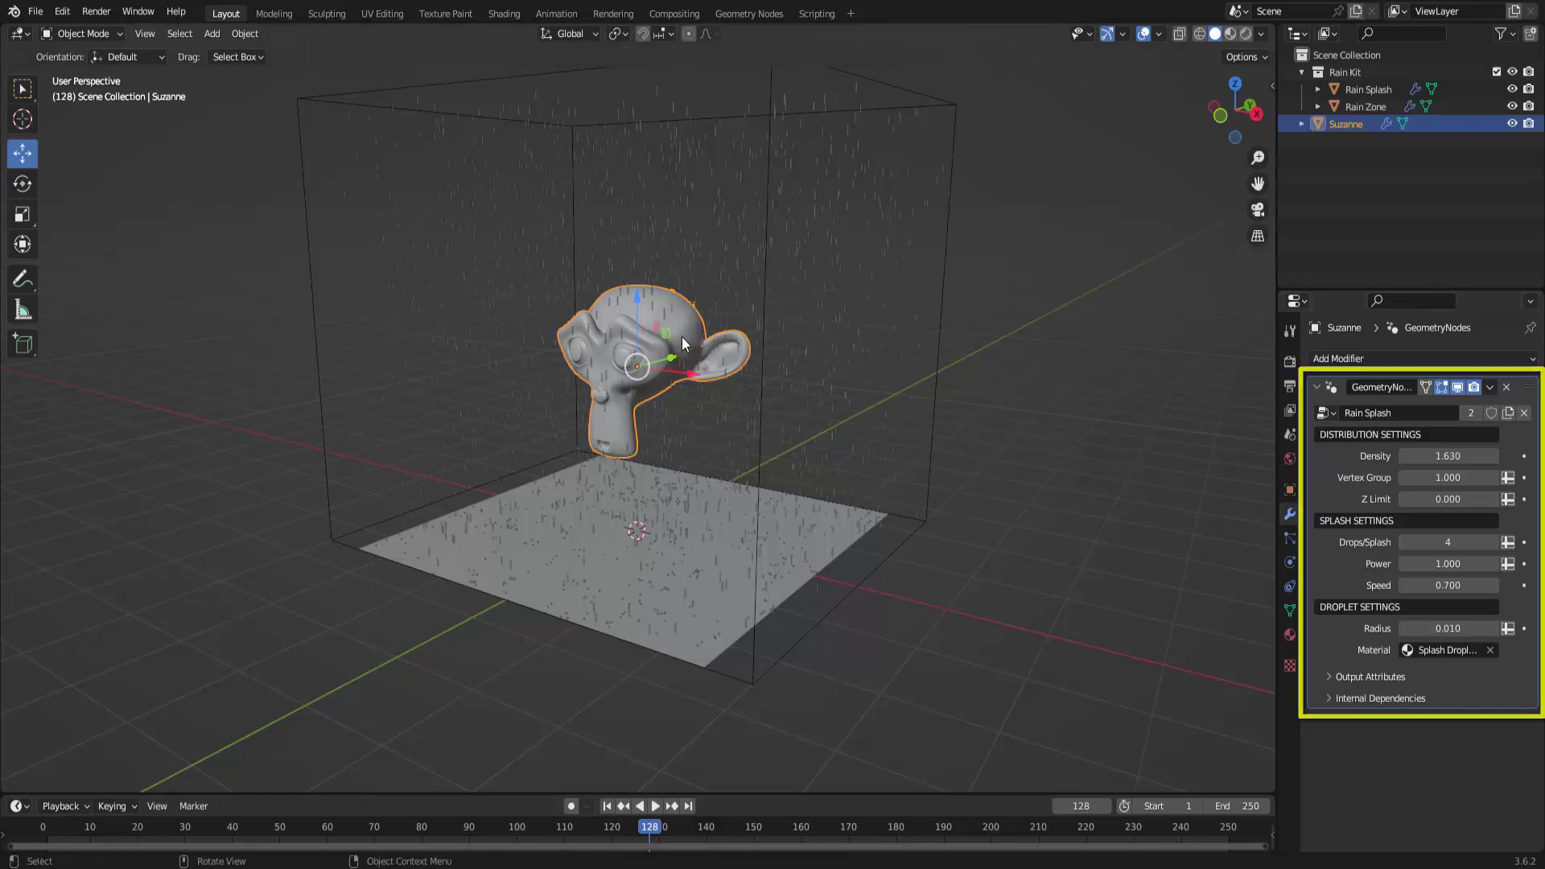
Step: Replay the rain animation from frame 1, zoomed out to watch Suzanne's splashes, then stop at frame 3
click(608, 806)
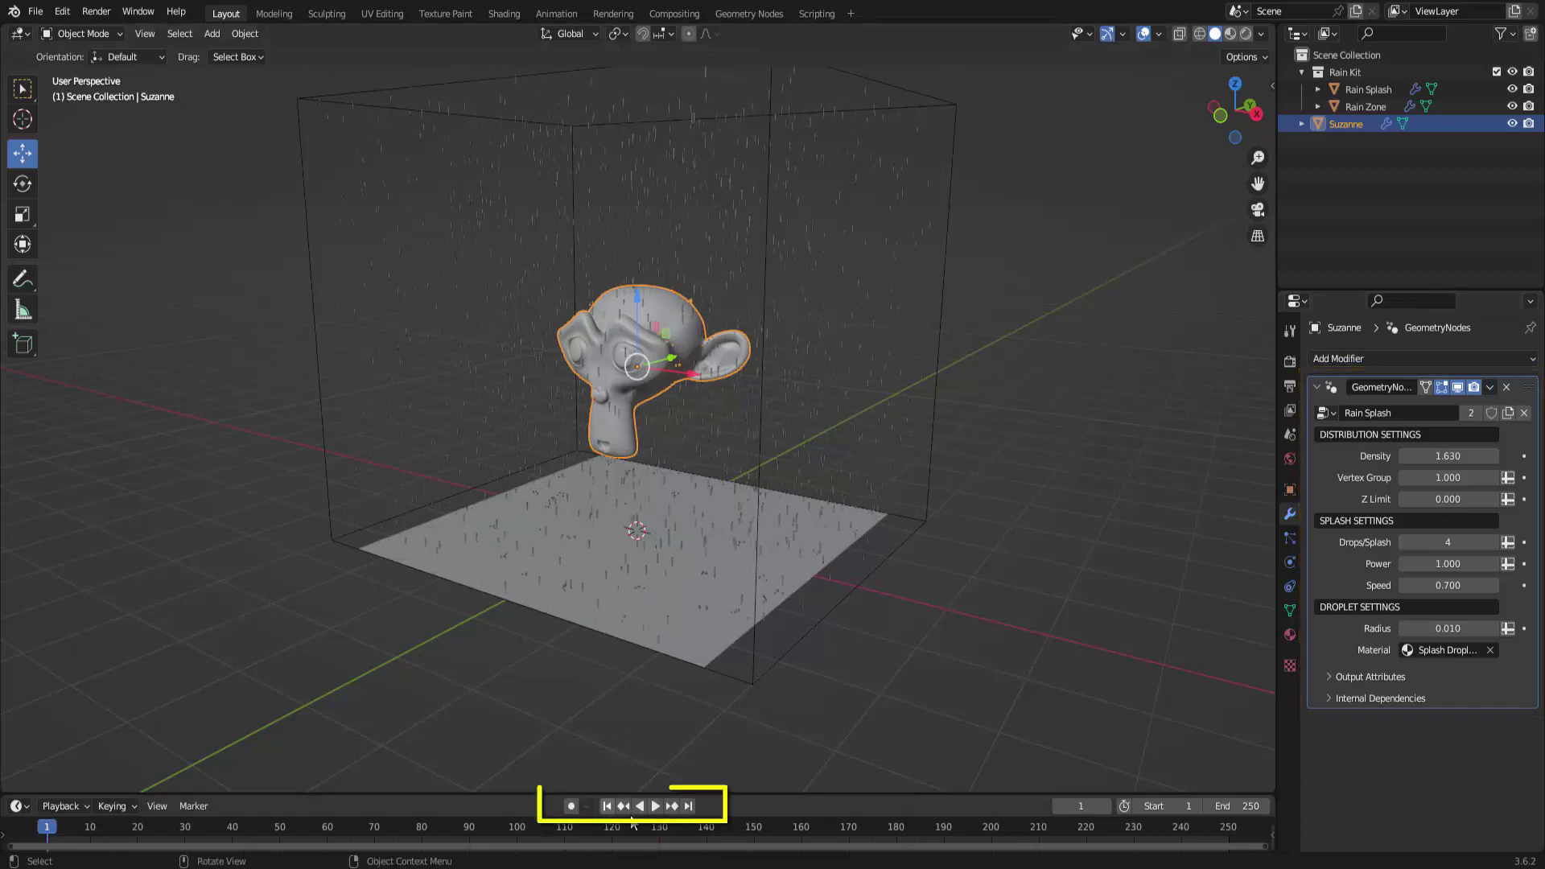
click(656, 806)
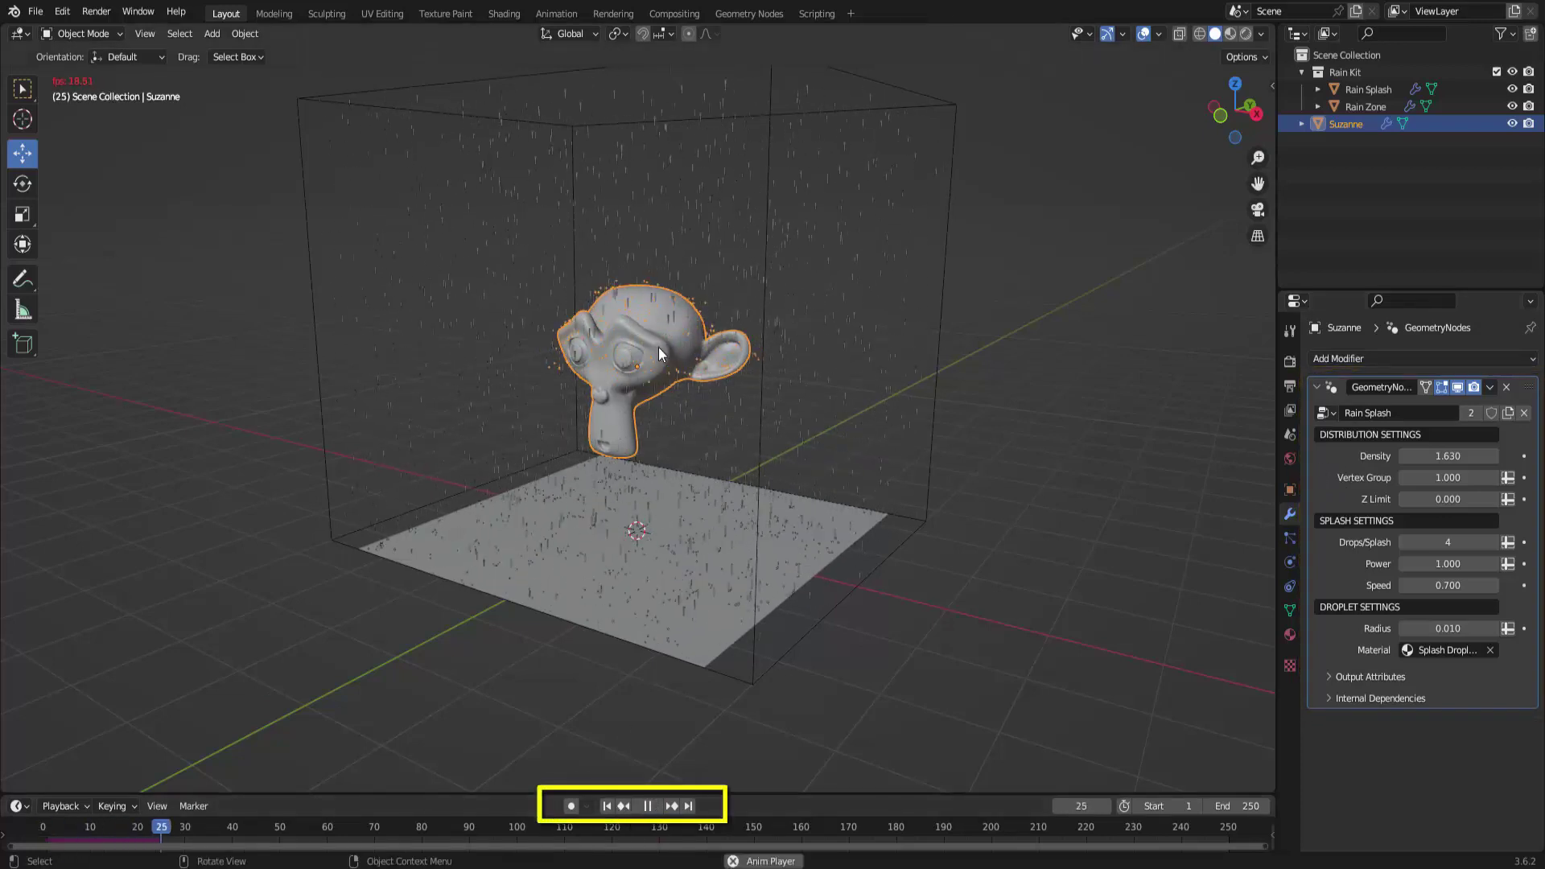
scroll(658, 352, up, 3)
scroll(658, 352, down, 2)
scroll(658, 352, down, 3)
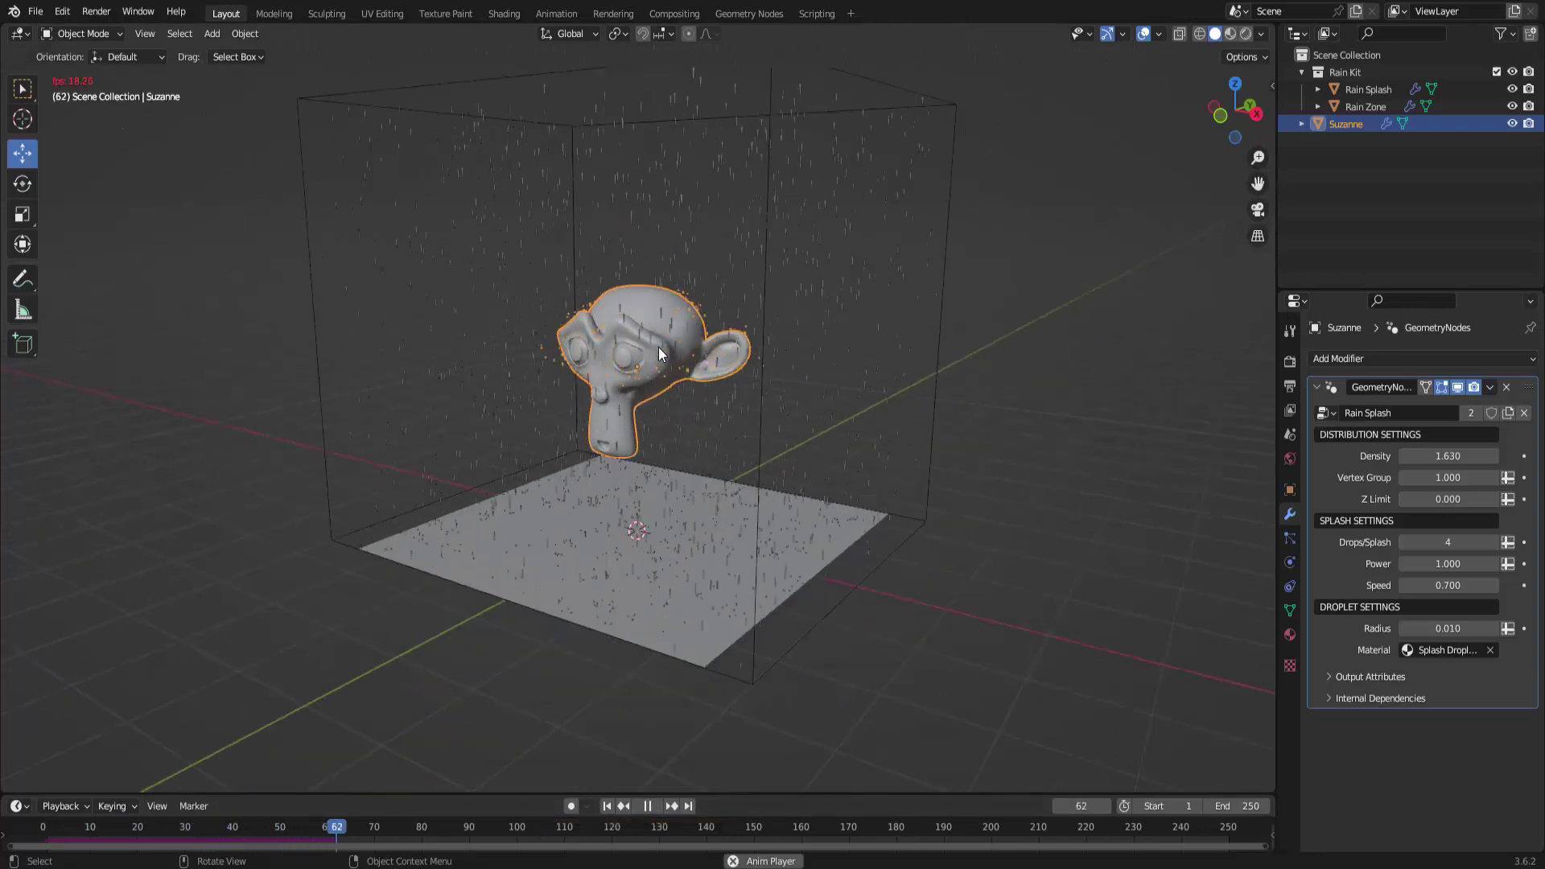
scroll(659, 348, down, 1)
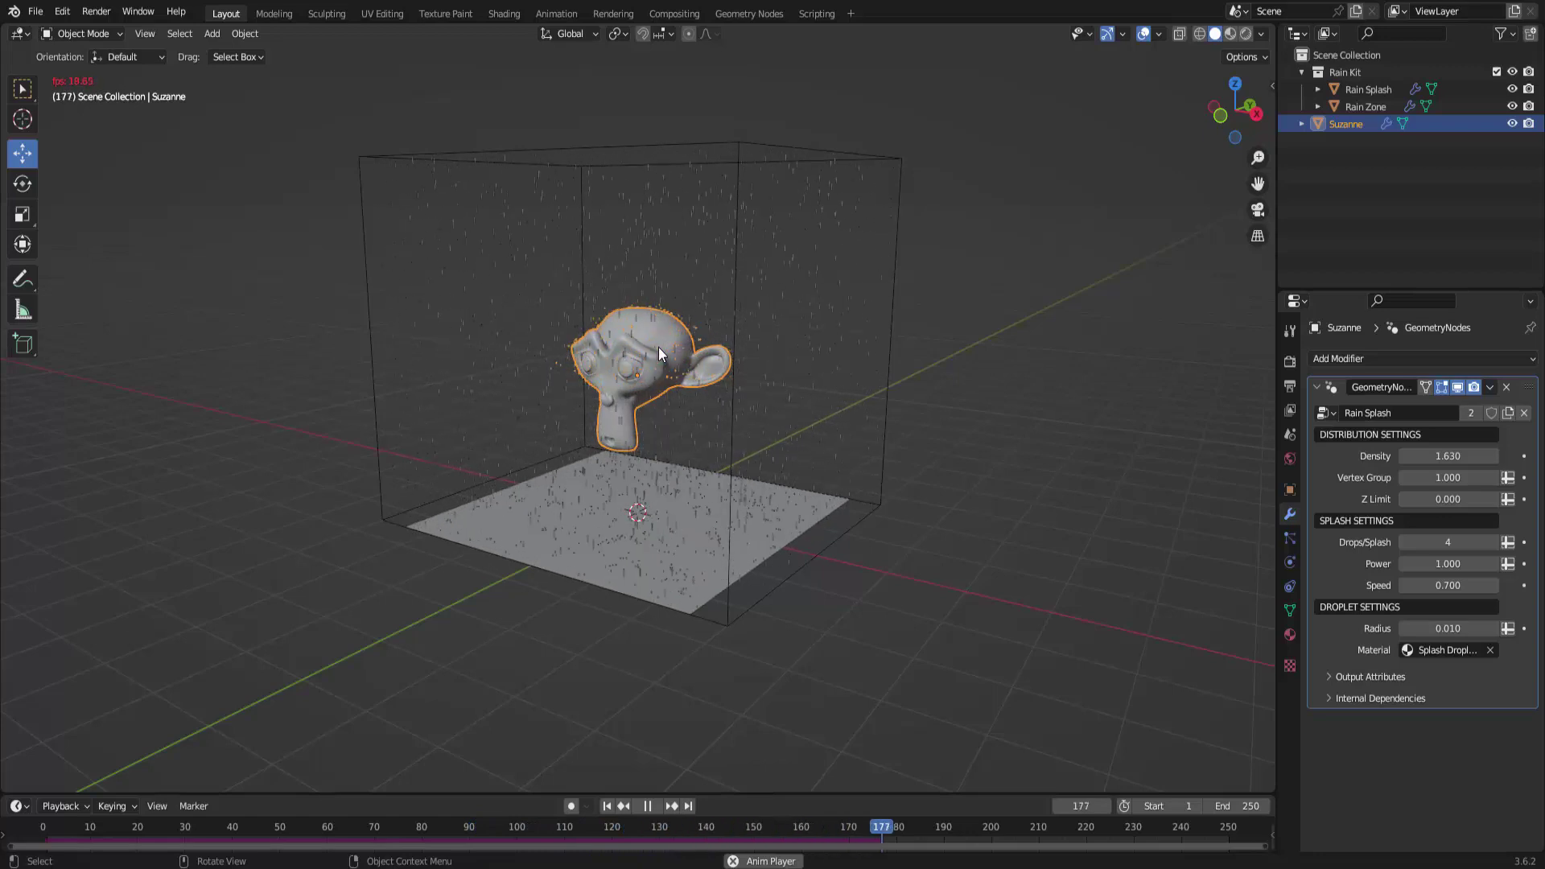
key(Escape)
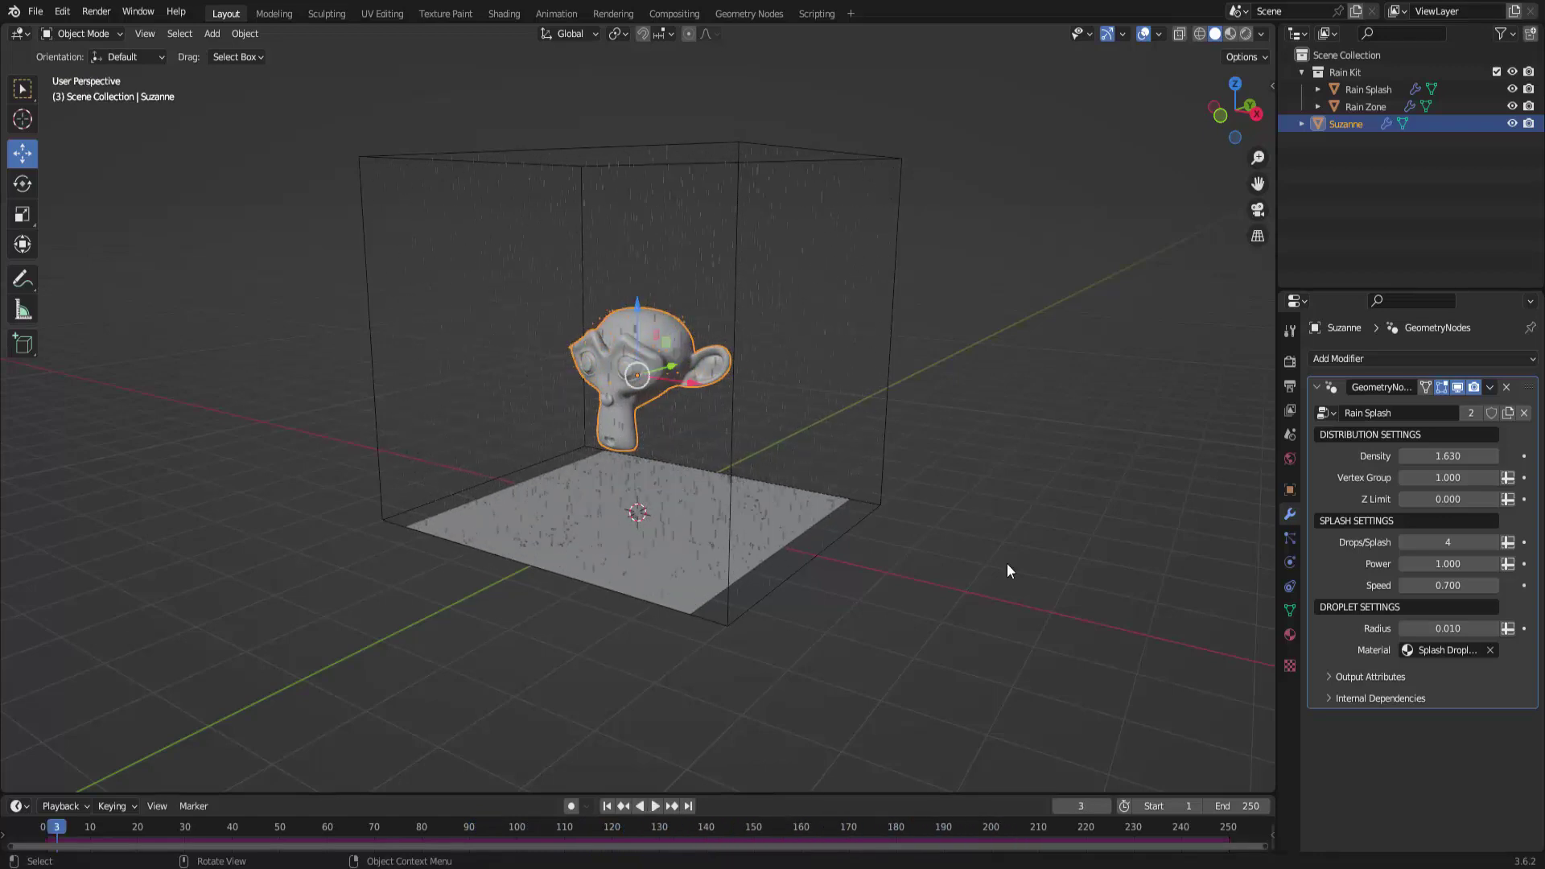